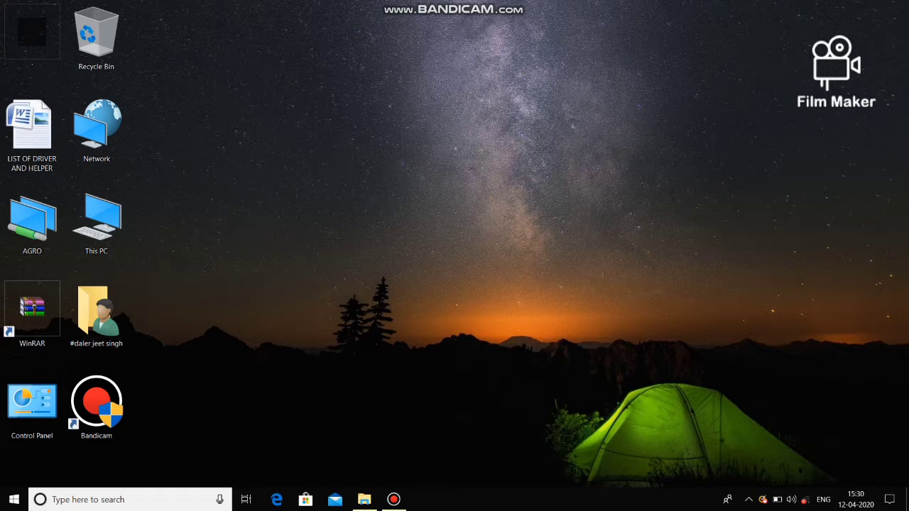
# Create a new text document on the desktop with its default name and open it for editing in Notepad.
pyautogui.rightClick(401, 197)
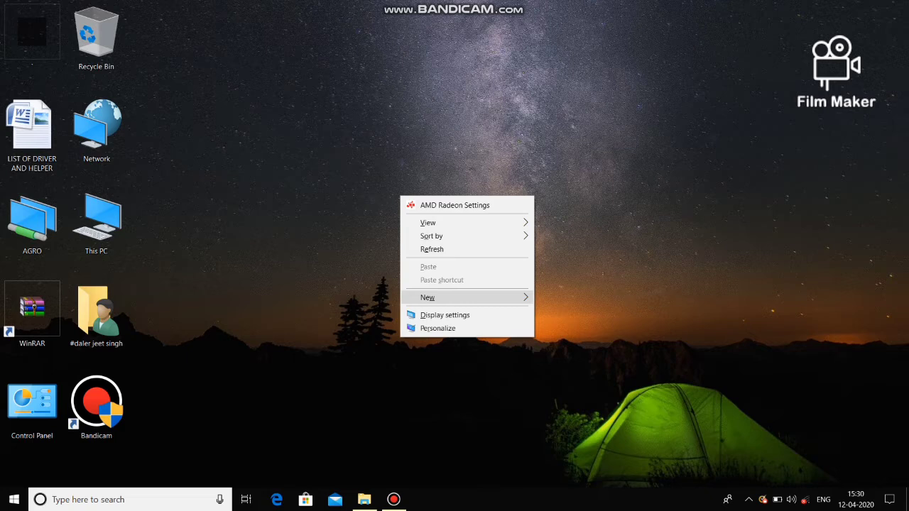
pyautogui.moveTo(428, 298)
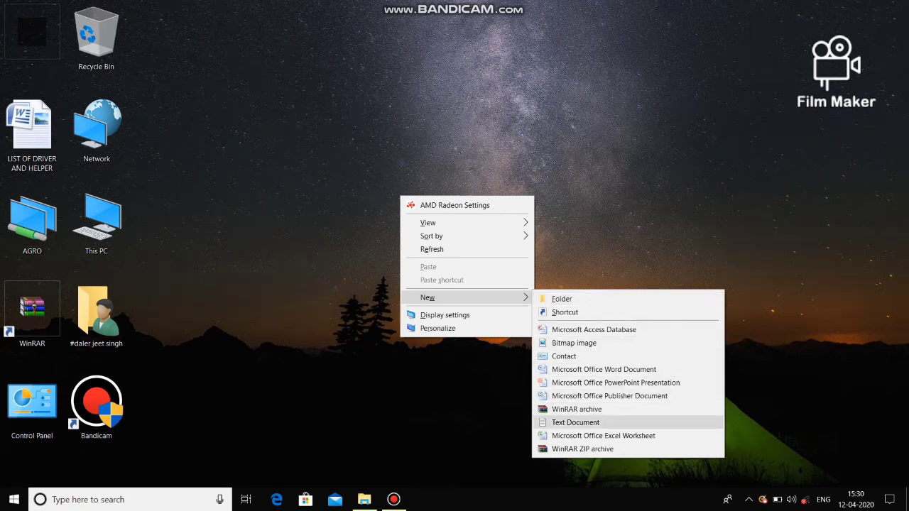
pyautogui.click(575, 423)
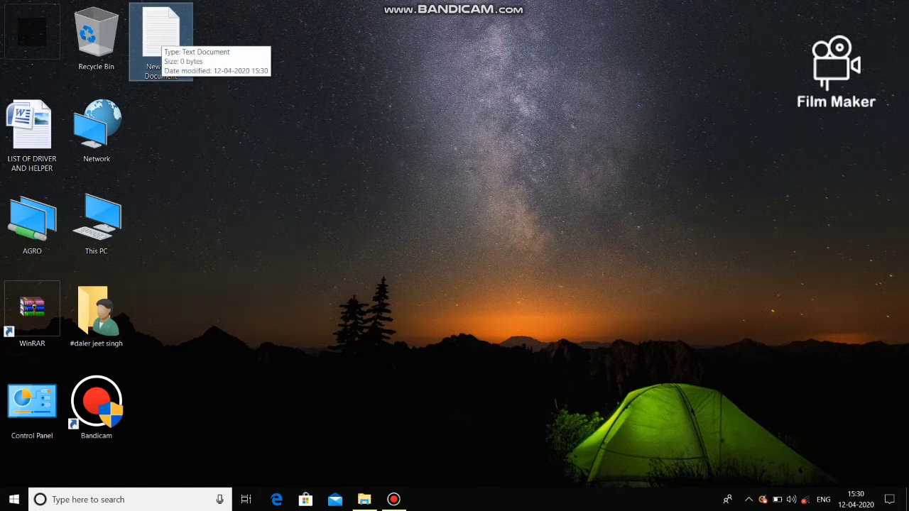
pyautogui.rightClick(162, 39)
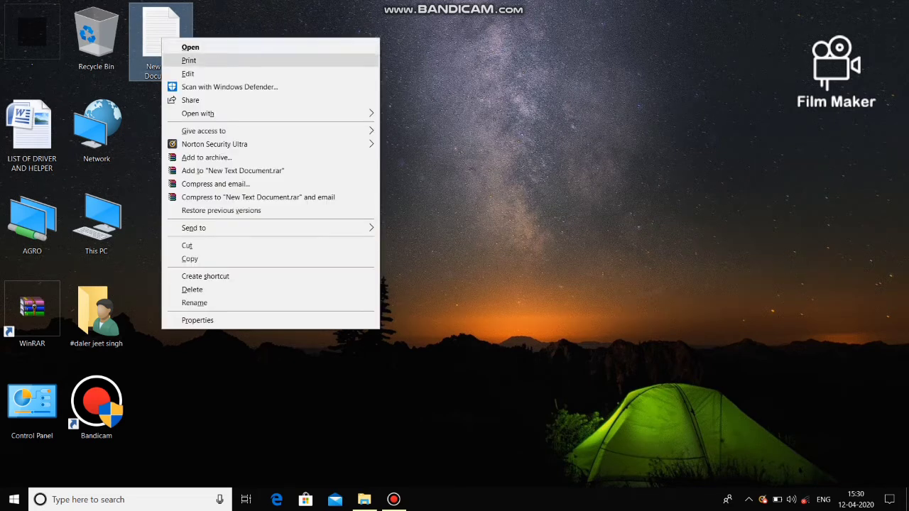
pyautogui.click(187, 73)
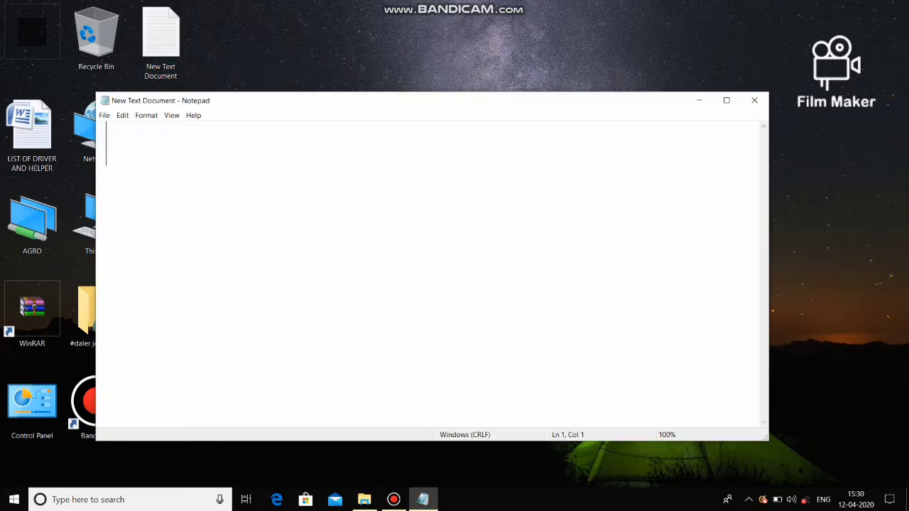
# Enter the line "notepad 1" in the text document and minimise its window.
pyautogui.write('notep')
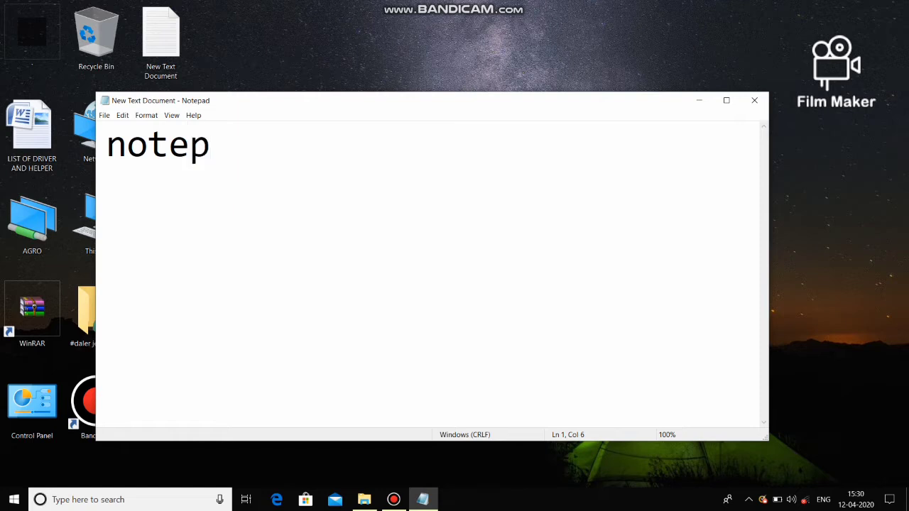
pyautogui.write('ad 1')
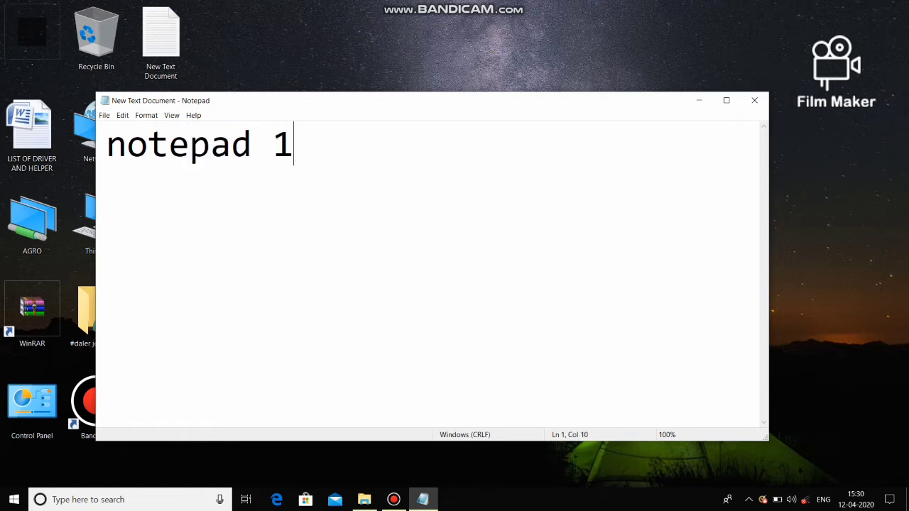
pyautogui.press('Return')
pyautogui.click(699, 100)
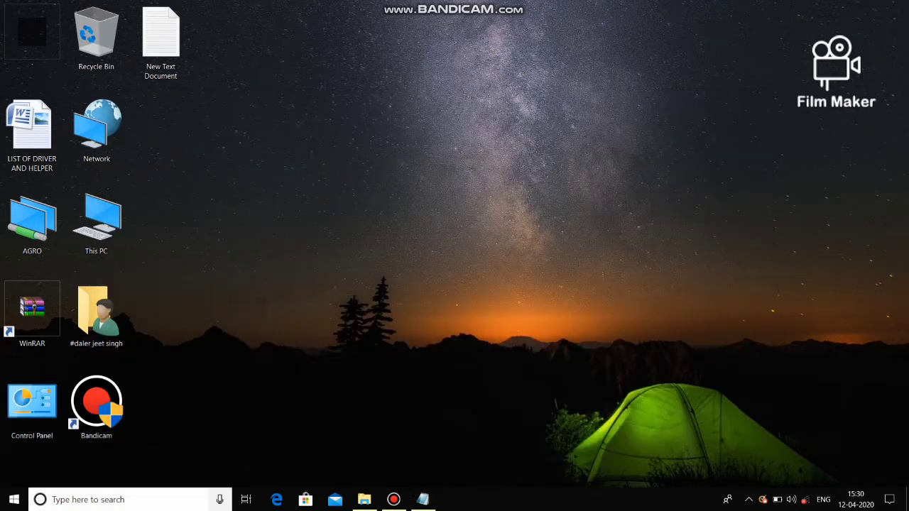
# Launch Notepad by searching Windows for "notepad", enter "p=2" in the blank document, and minimise its window.
pyautogui.click(128, 499)
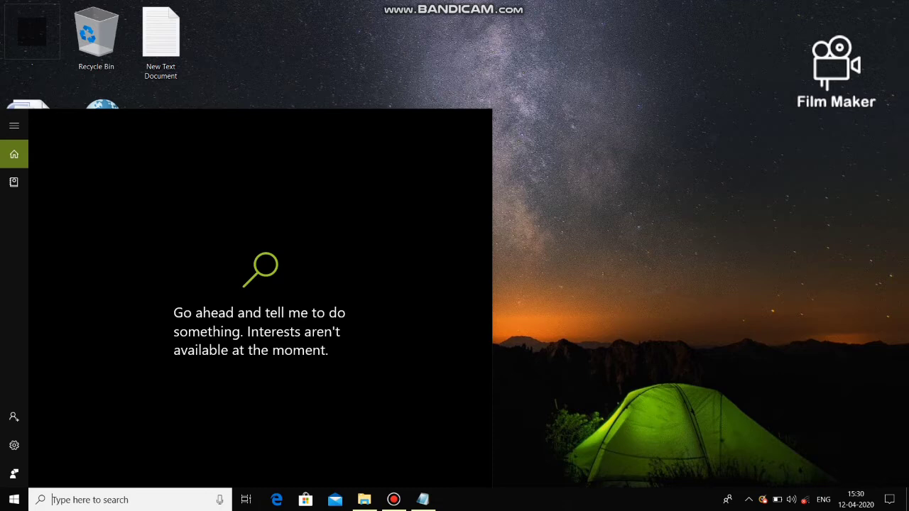
pyautogui.write('notepad')
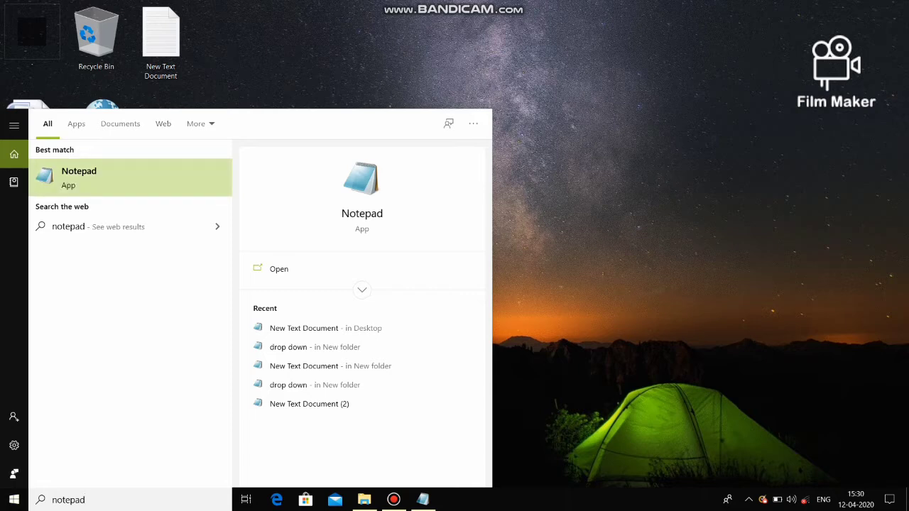
pyautogui.press('Return')
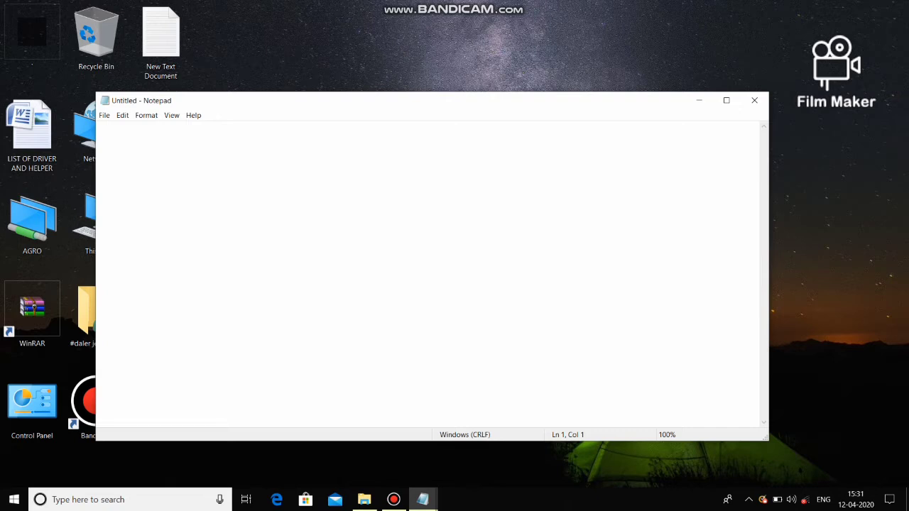
pyautogui.write('p=2')
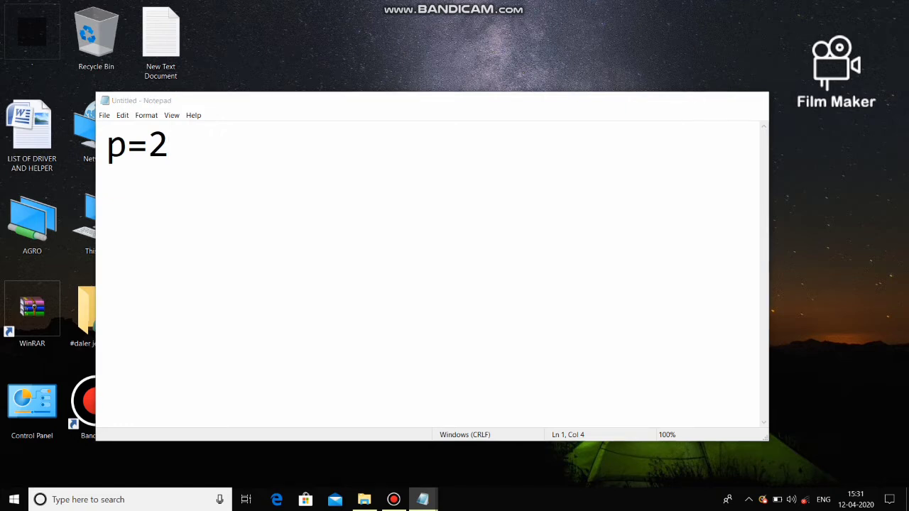
pyautogui.click(699, 100)
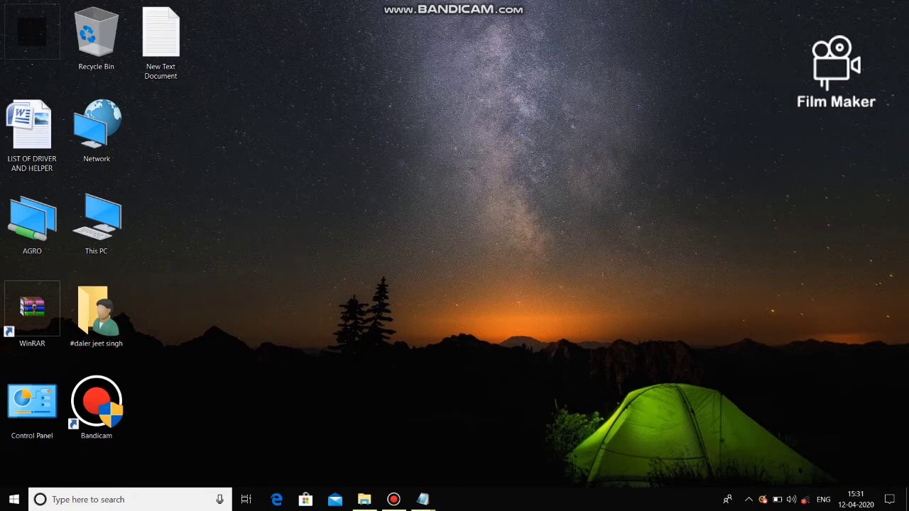
# Launch Notepad through the Run dialog with the command "notepad", enter "p=3", and minimise its window.
pyautogui.press('super+r')
pyautogui.press('BackSpace')
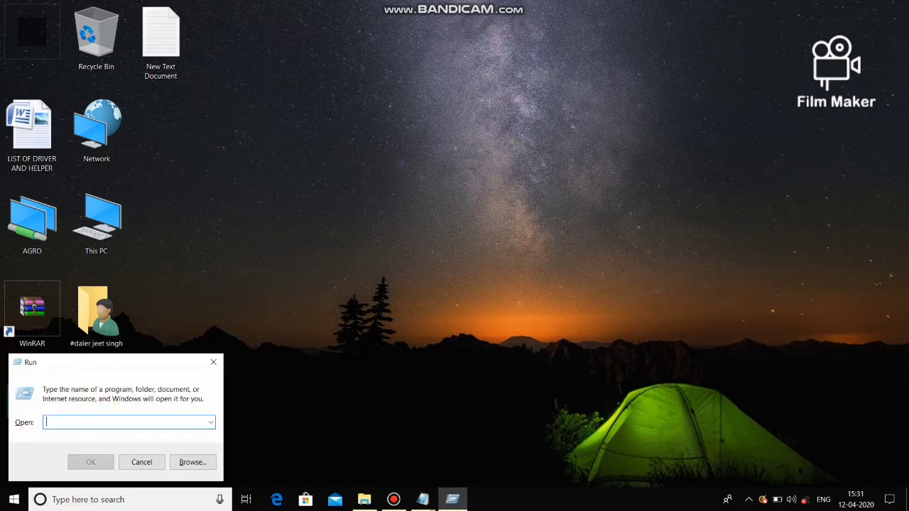
pyautogui.write('note')
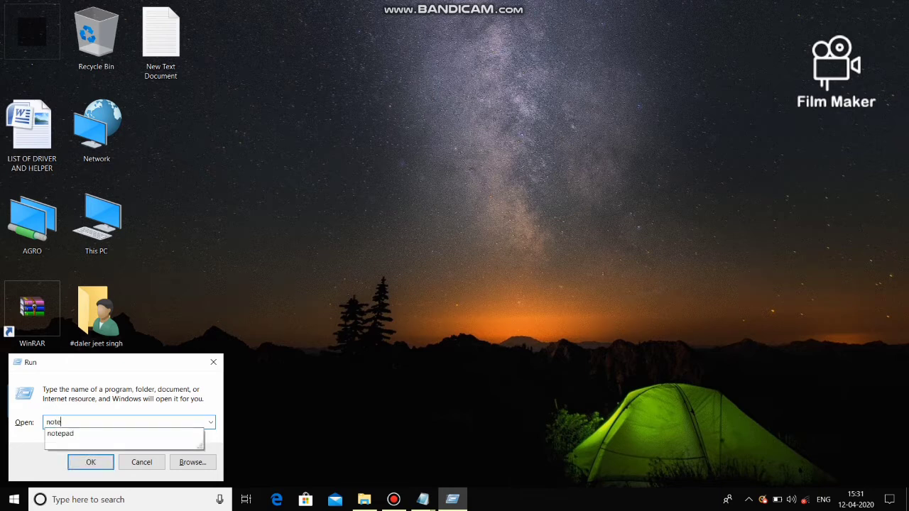
pyautogui.write('pad')
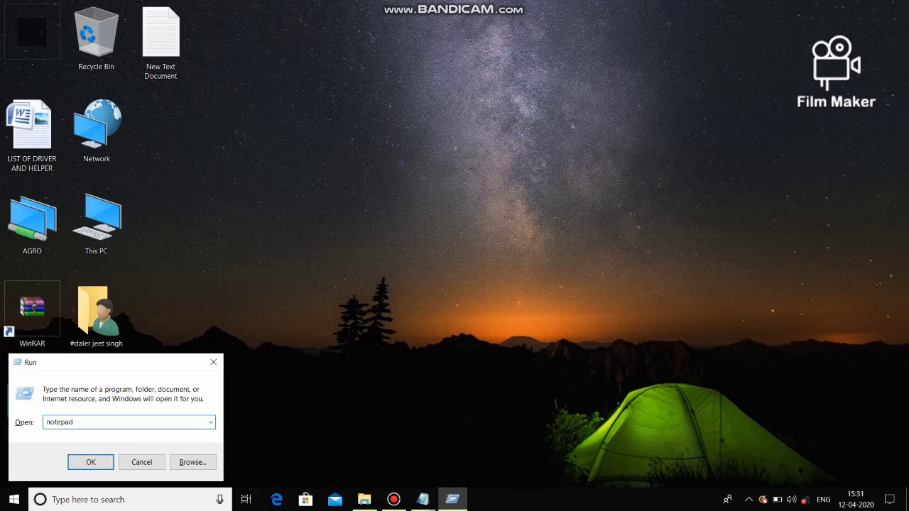
pyautogui.press('Return')
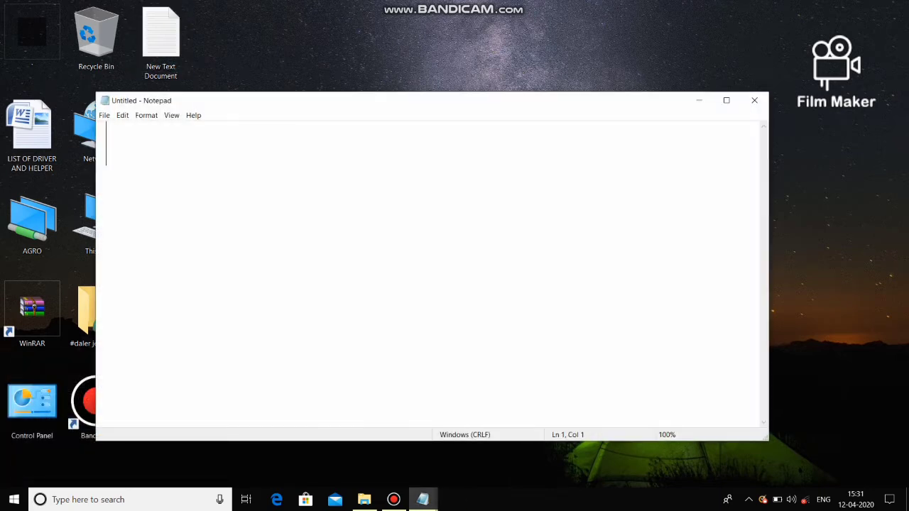
pyautogui.write('p=3')
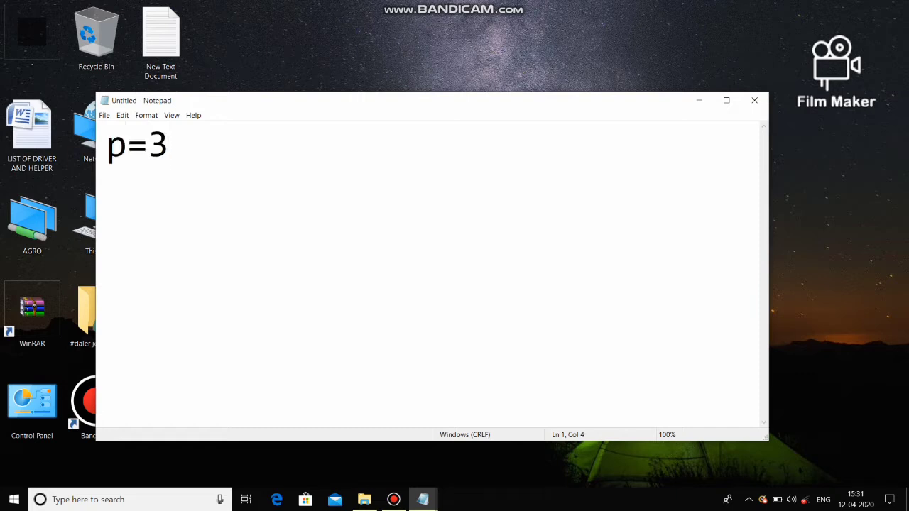
pyautogui.click(699, 100)
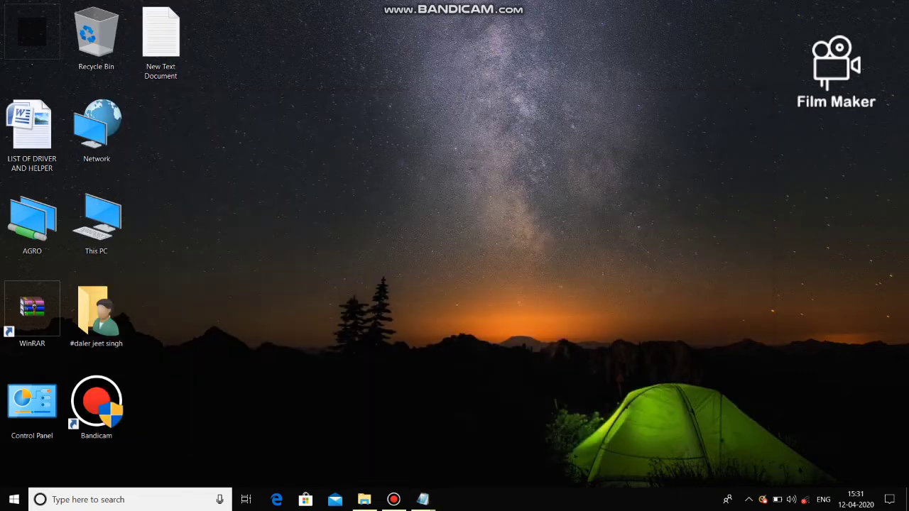
# Refresh the desktop, then open the Windows folder on the Acer (C:) drive through This PC.
pyautogui.rightClick(404, 144)
pyautogui.click(435, 197)
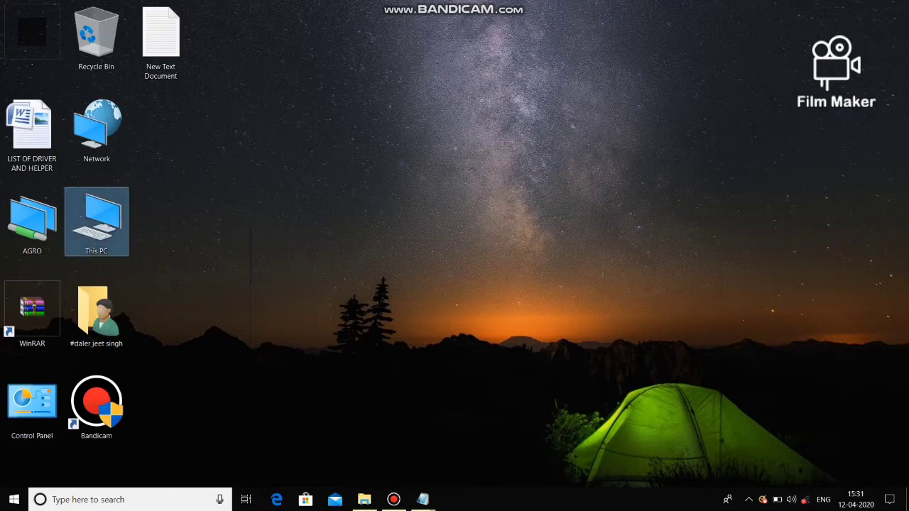
pyautogui.rightClick(114, 219)
pyautogui.click(130, 228)
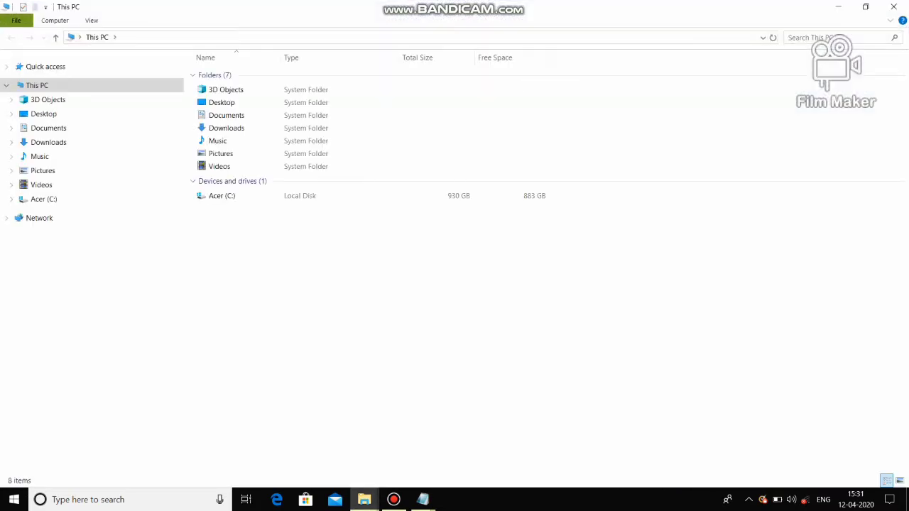
pyautogui.doubleClick(222, 195)
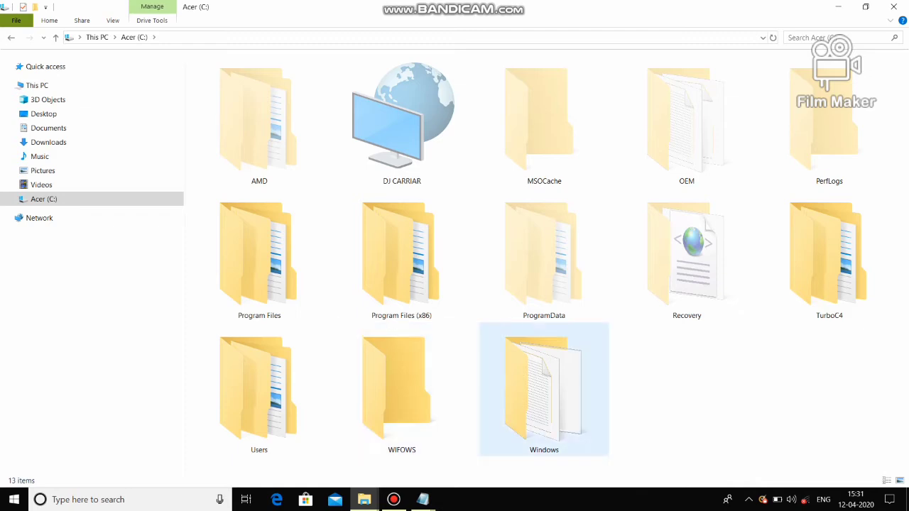
pyautogui.doubleClick(544, 390)
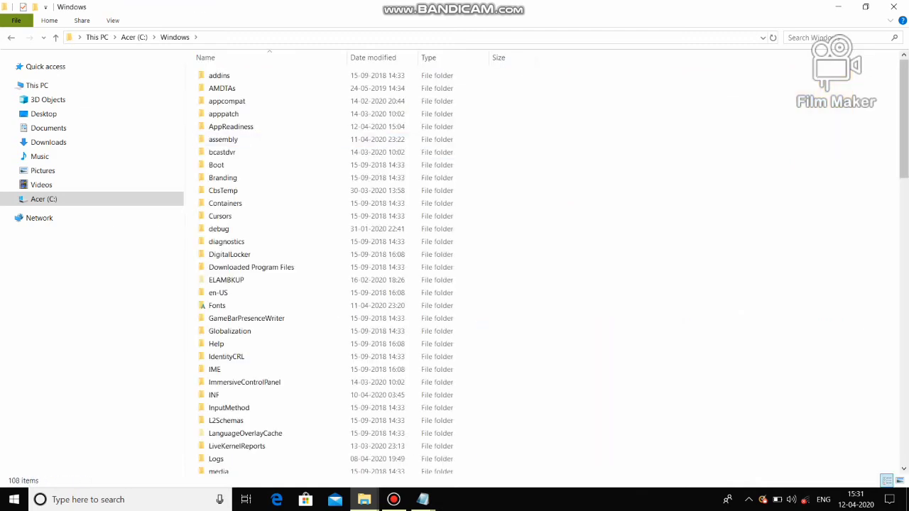
# Open the notepad application from the Windows folder, enter "p=4" in the blank document, and minimise its window.
pyautogui.moveTo(904, 119); pyautogui.dragTo(904, 406)
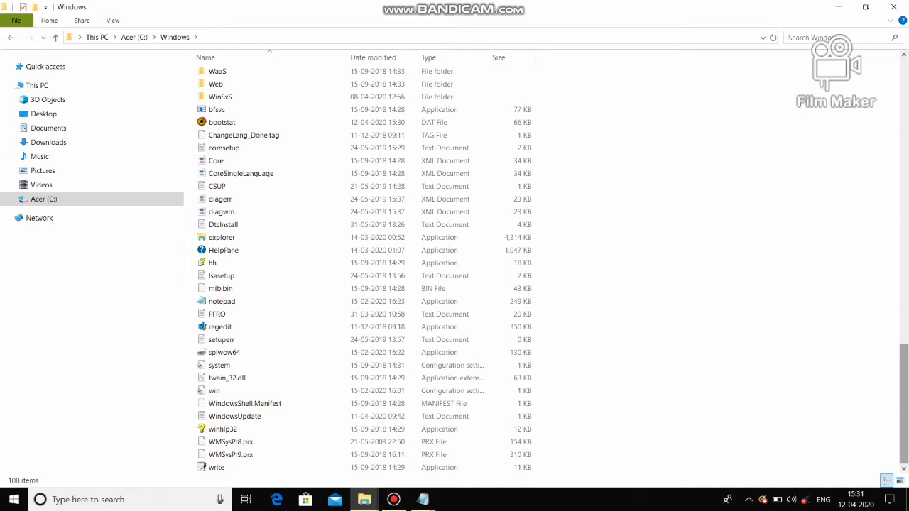
pyautogui.click(299, 302)
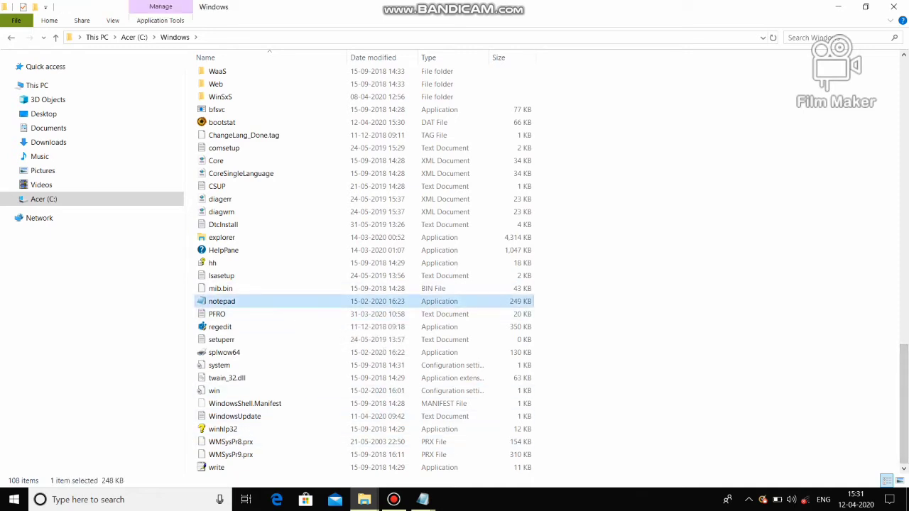
pyautogui.rightClick(306, 305)
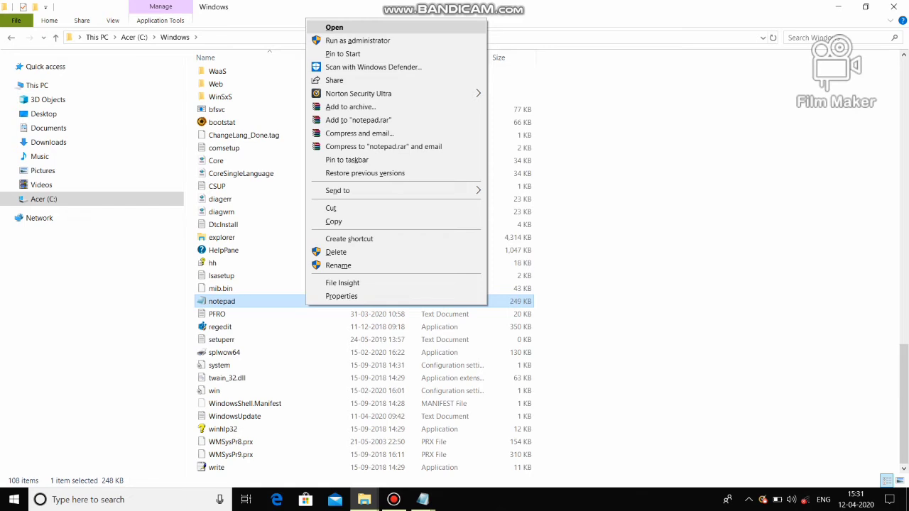
pyautogui.click(334, 27)
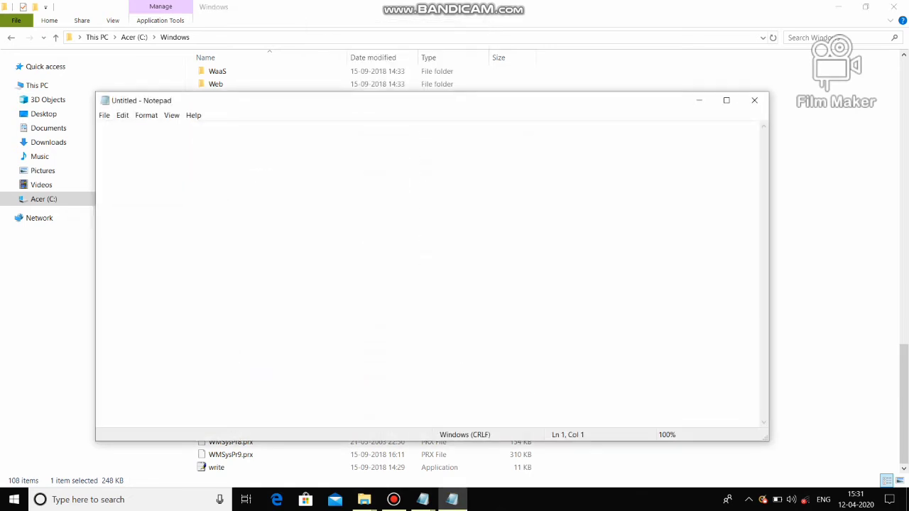
pyautogui.write('p=4')
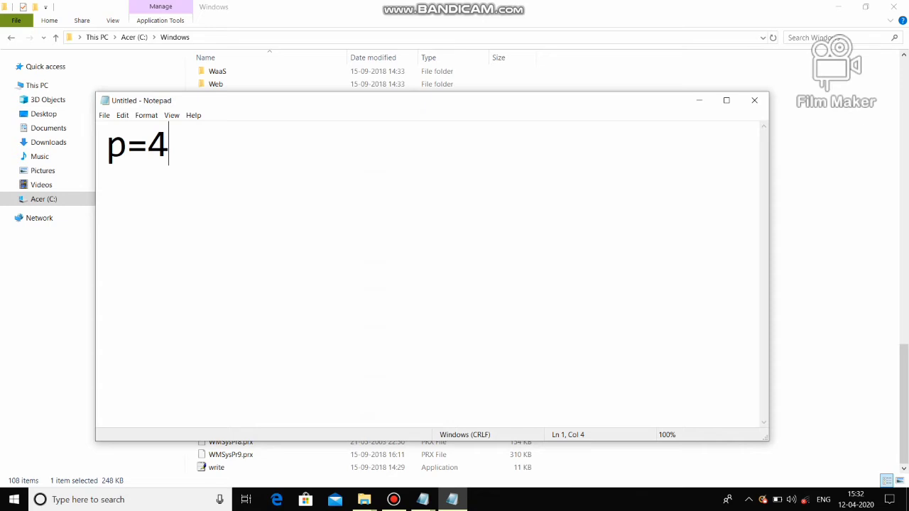
pyautogui.click(699, 101)
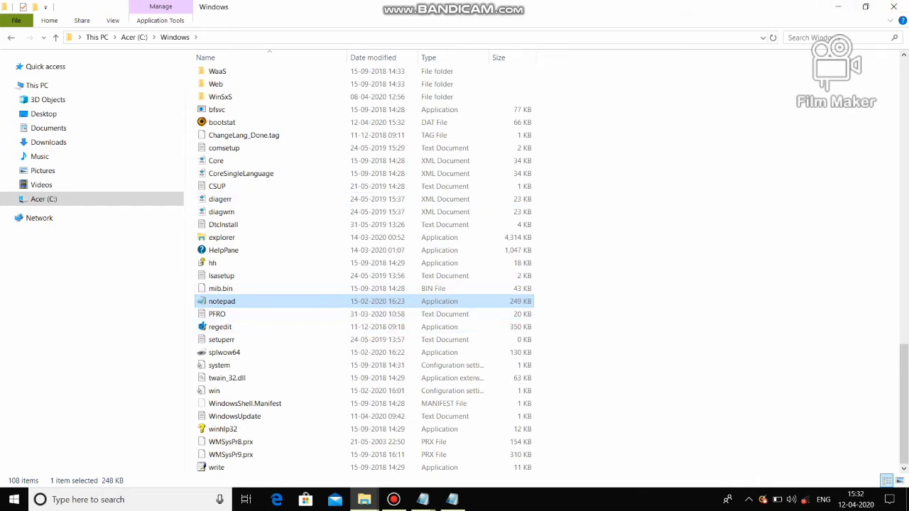
# Pin the notepad application from the Windows folder to both the taskbar and Start.
pyautogui.rightClick(270, 301)
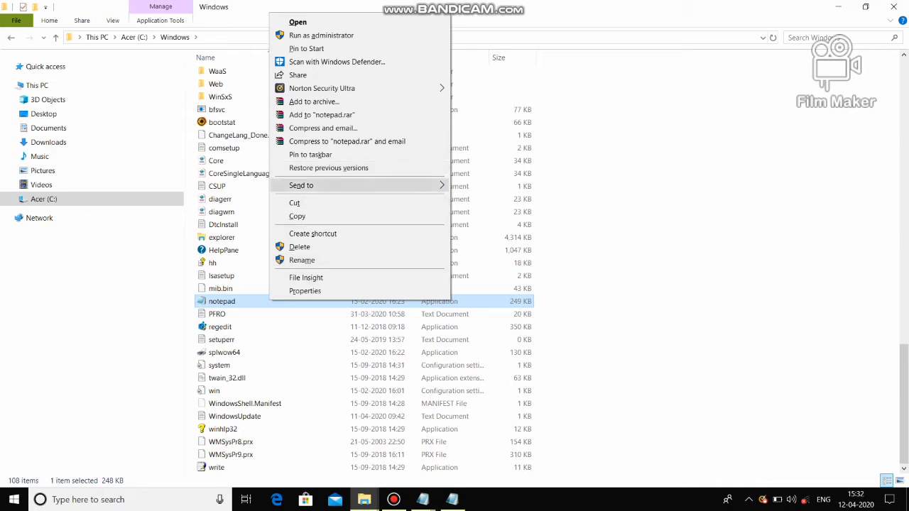
pyautogui.click(311, 157)
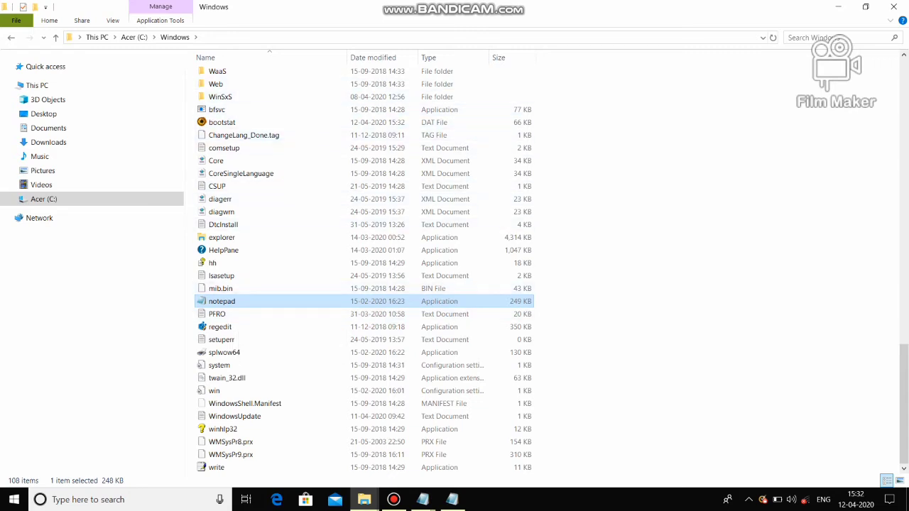
pyautogui.rightClick(256, 300)
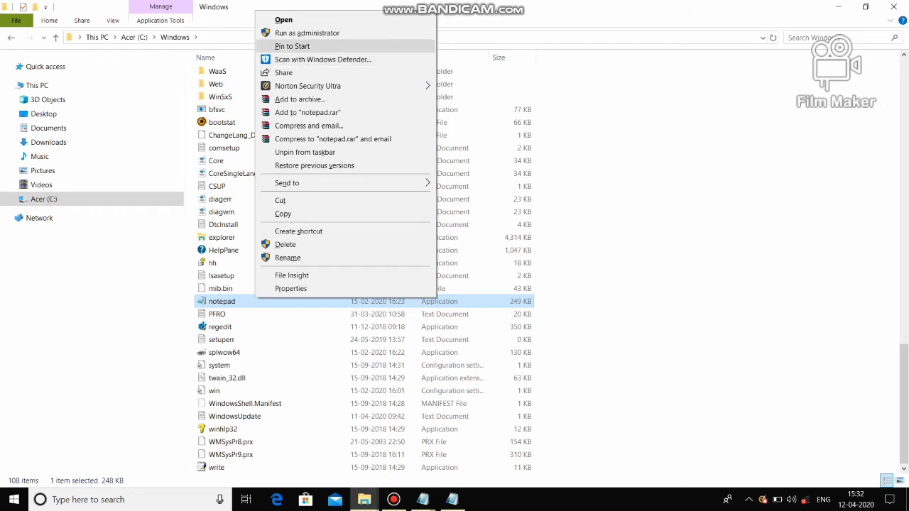
pyautogui.click(292, 46)
# Minimise the File Explorer window and preview the Notepad windows that are open.
pyautogui.click(838, 6)
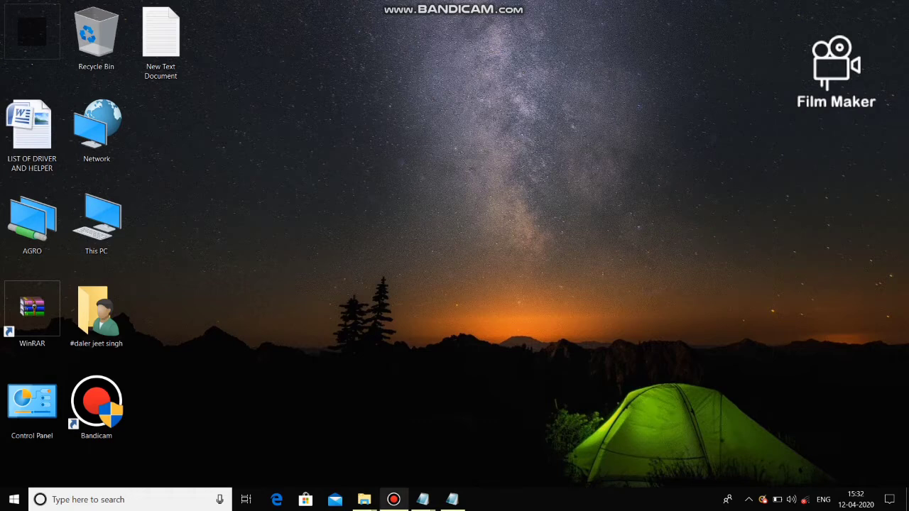
pyautogui.moveTo(423, 499)
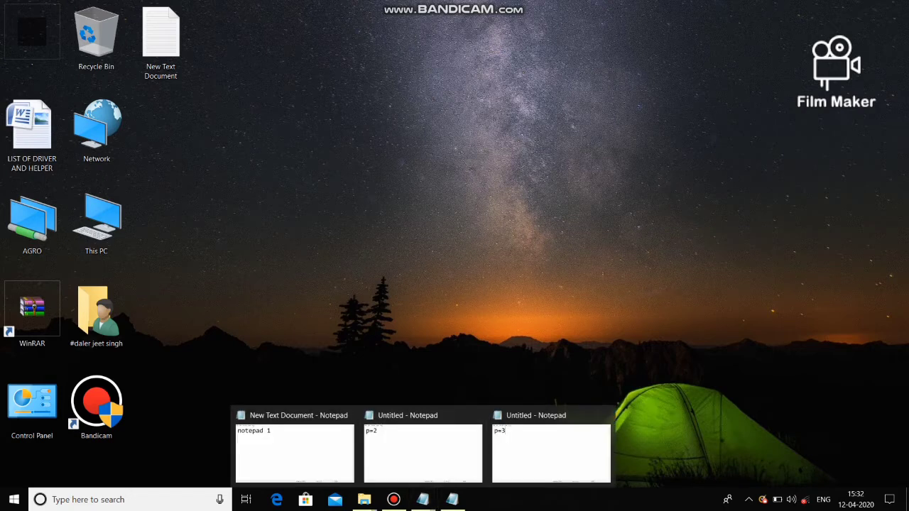
pyautogui.moveTo(453, 500)
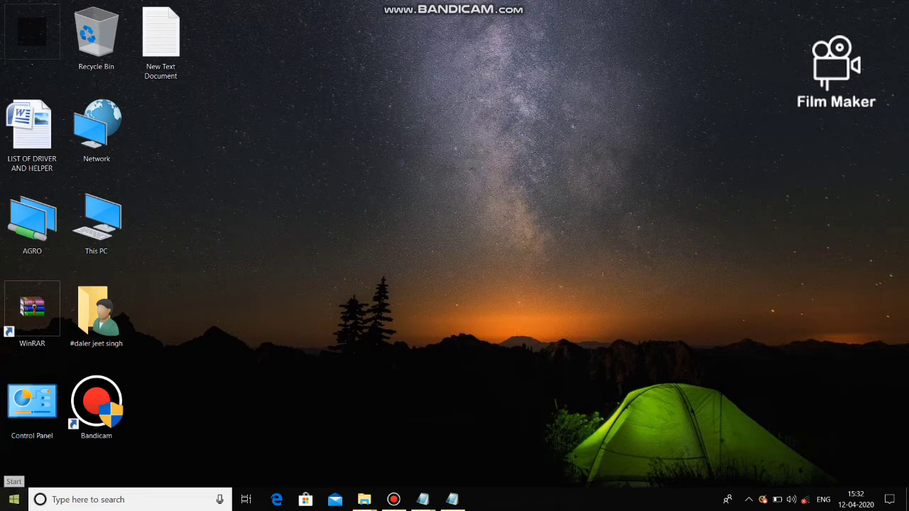
# Open Notepad from its pinned tile in Start, enter "=5" in the blank document, and minimise its window.
pyautogui.click(13, 499)
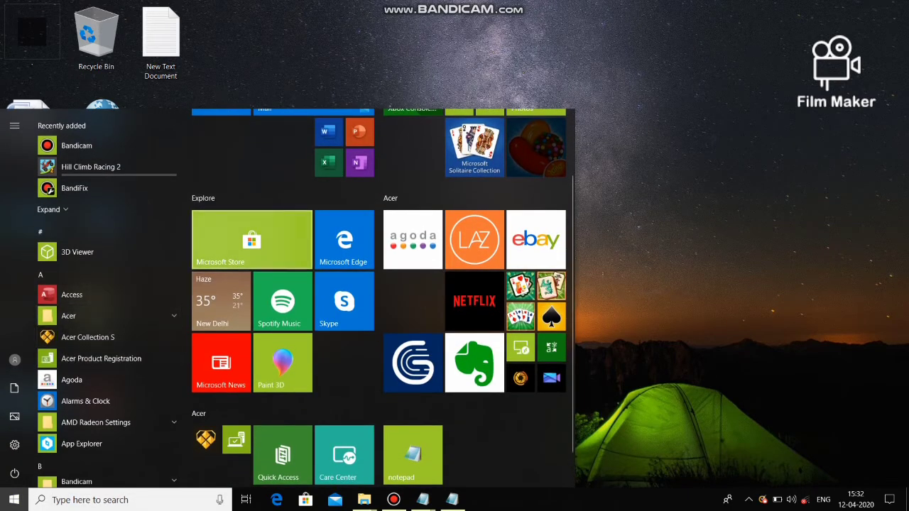
pyautogui.click(413, 455)
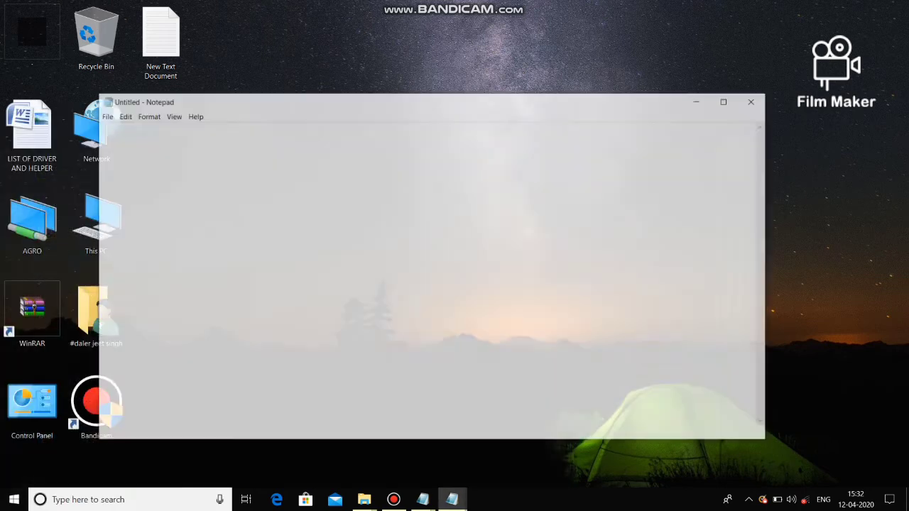
pyautogui.write('=')
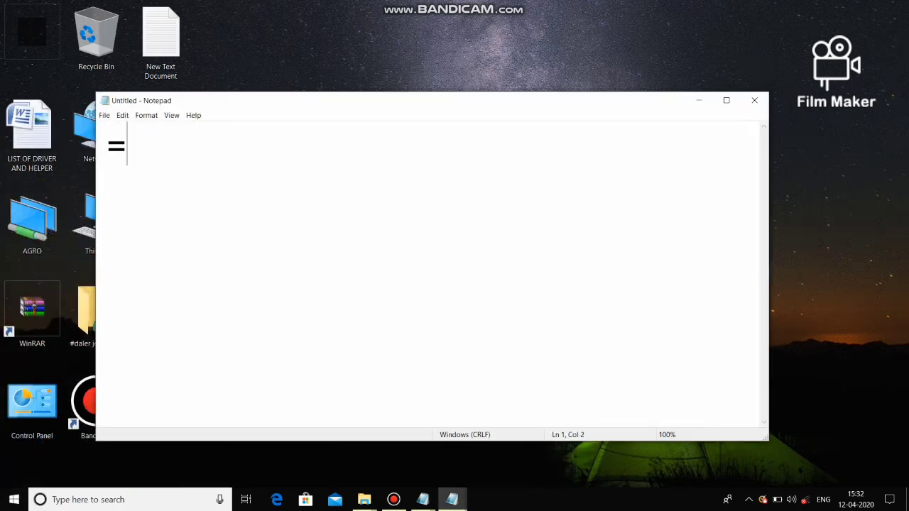
pyautogui.write('5')
pyautogui.press('Return')
pyautogui.press('BackSpace')
pyautogui.press('BackSpace')
pyautogui.press('BackSpace')
pyautogui.click(699, 100)
pyautogui.rightClick(388, 97)
pyautogui.click(419, 149)
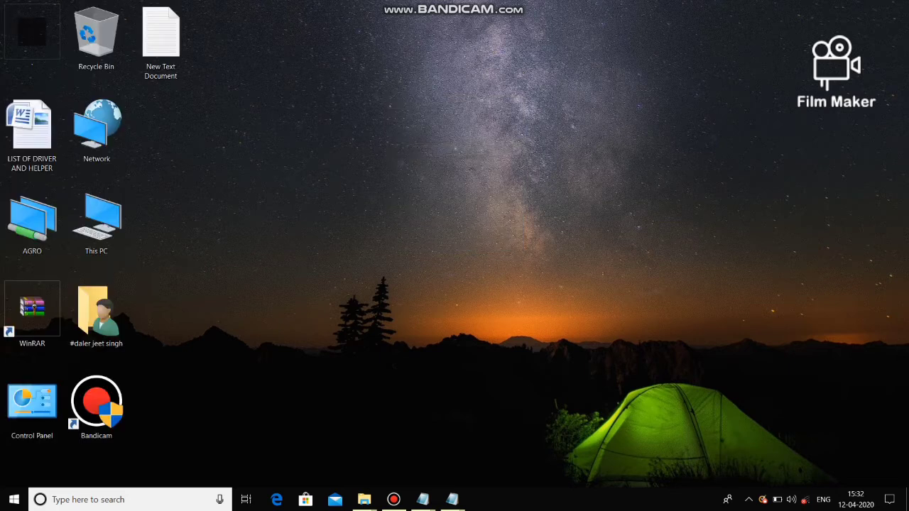
pyautogui.rightClick(302, 113)
pyautogui.click(332, 165)
pyautogui.press('super')
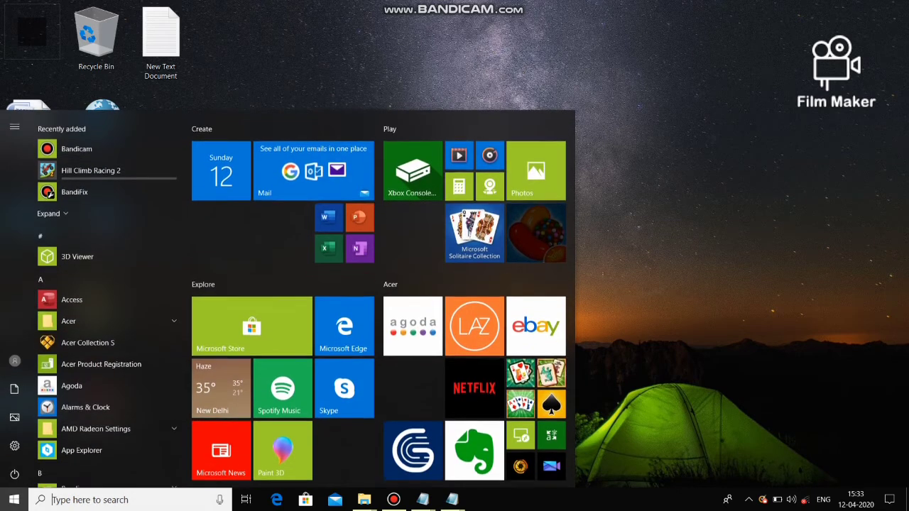
pyautogui.press('super')
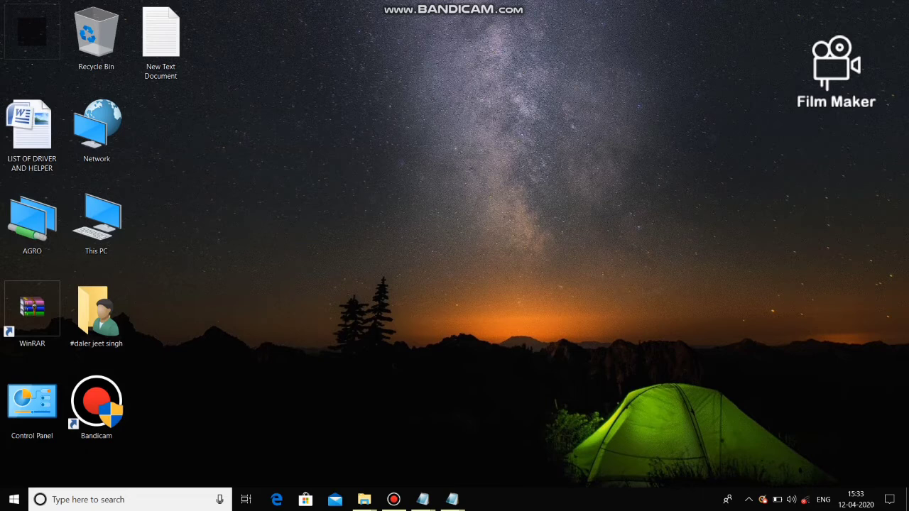
# Open the Run dialog and replace its existing entry with the path c:\windows\.
pyautogui.press('super+r')
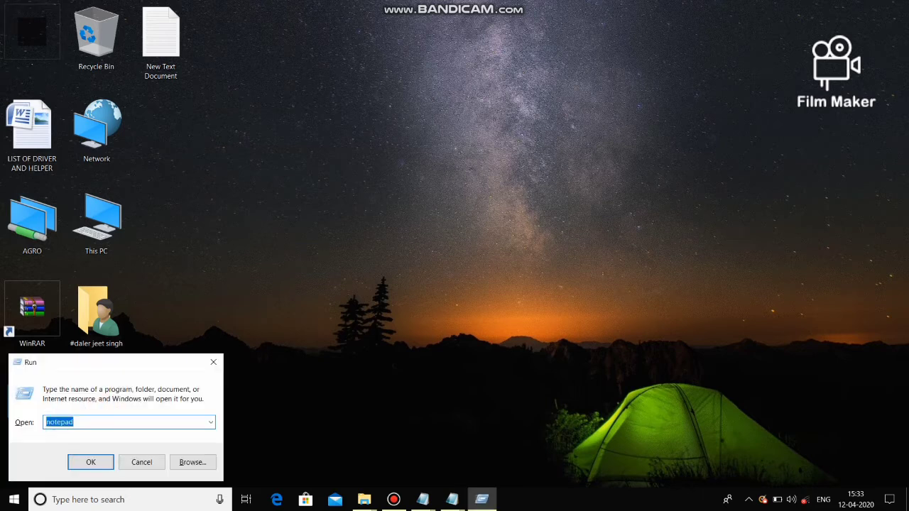
pyautogui.press('BackSpace')
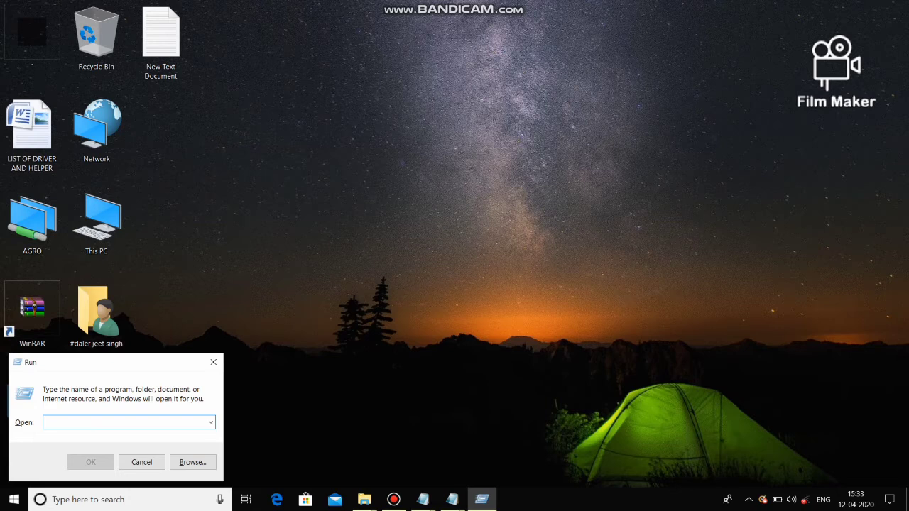
pyautogui.write('c')
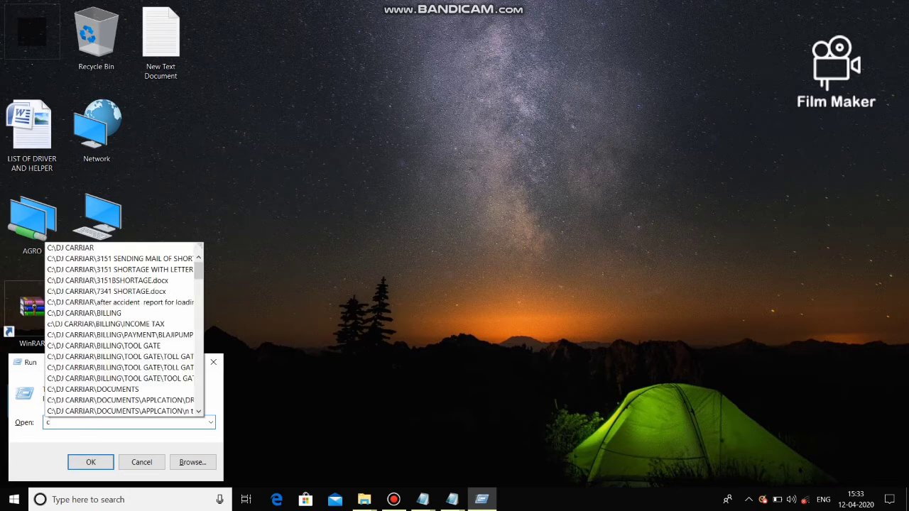
pyautogui.press('Escape')
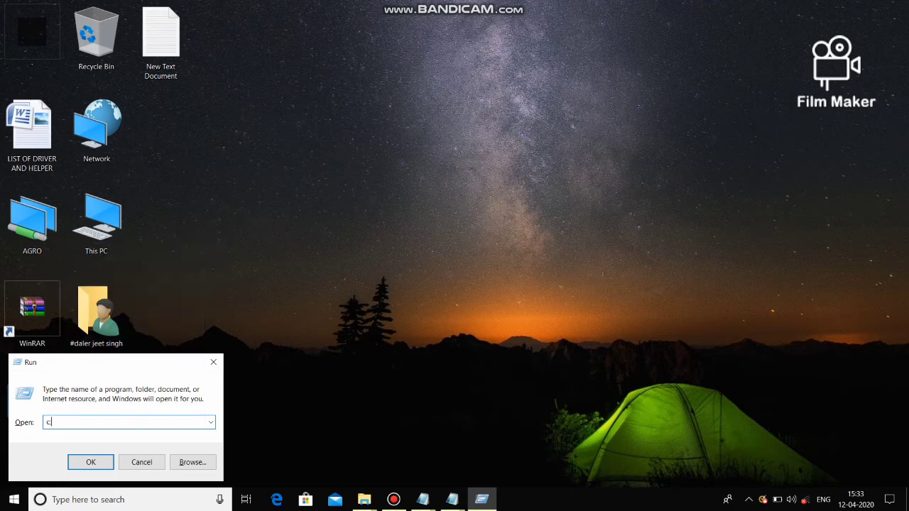
pyautogui.press('Down')
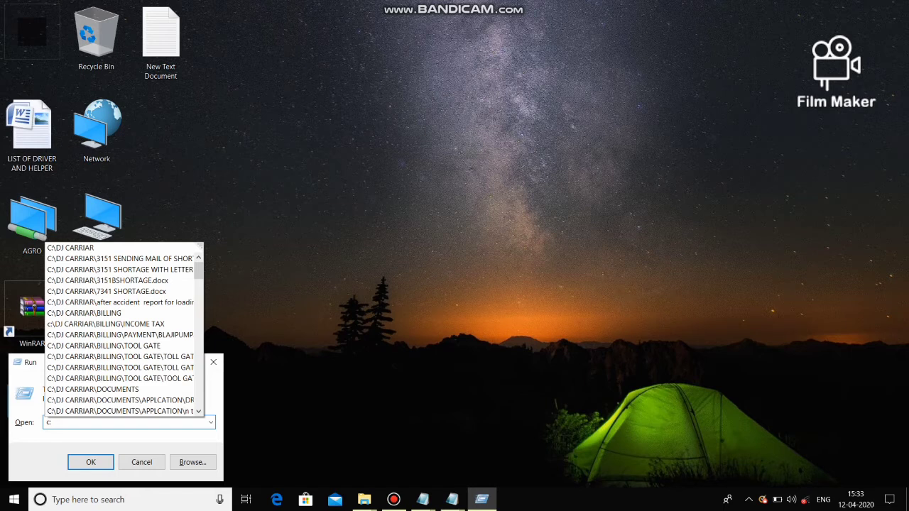
pyautogui.write(':\\')
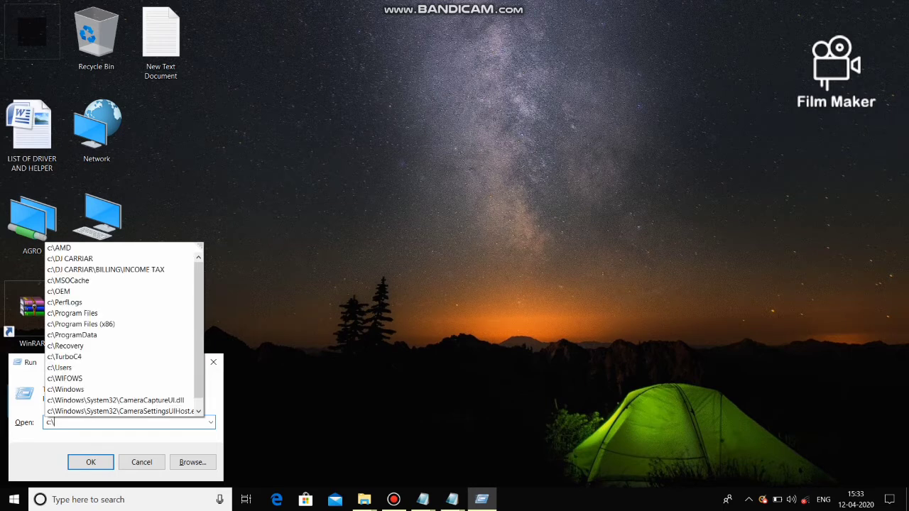
pyautogui.write('windows')
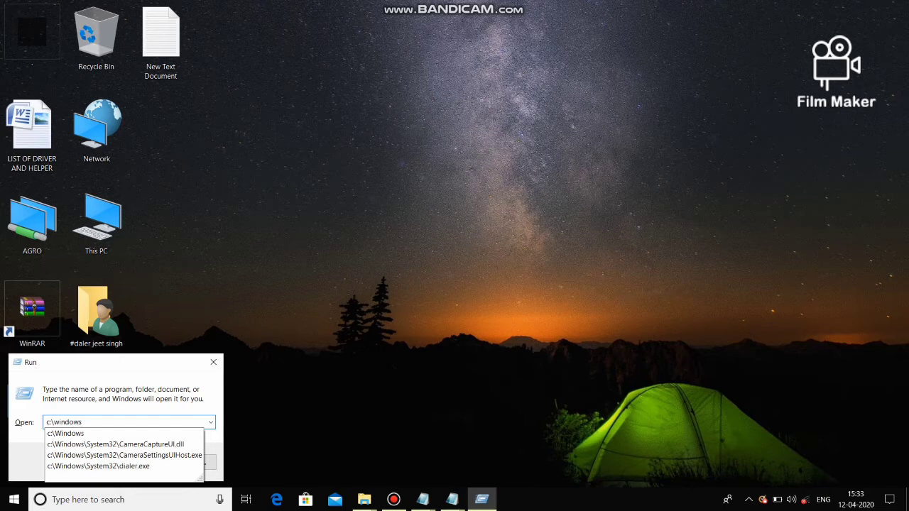
pyautogui.write('\\')
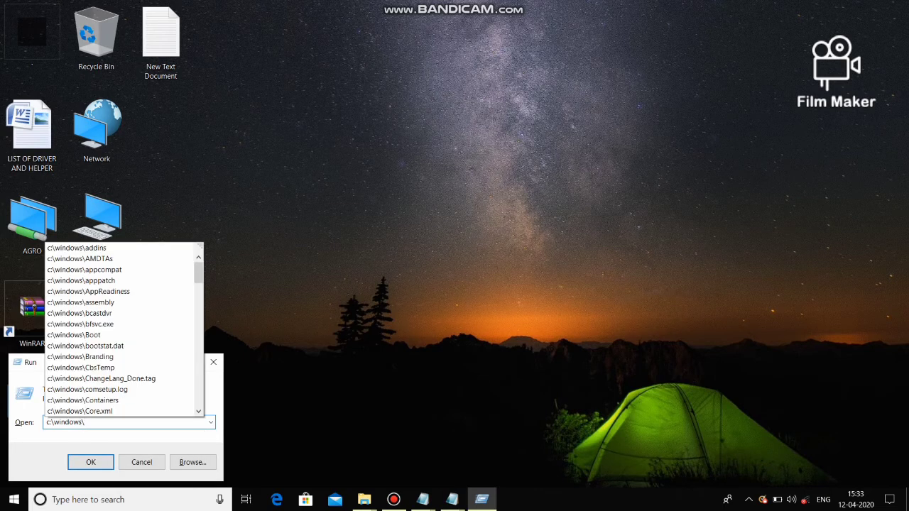
# Complete the Run path as c:\windows\System32\notepad.exe using the suggested entries, then dismiss the dialog.
pyautogui.write('s')
pyautogui.write('yste')
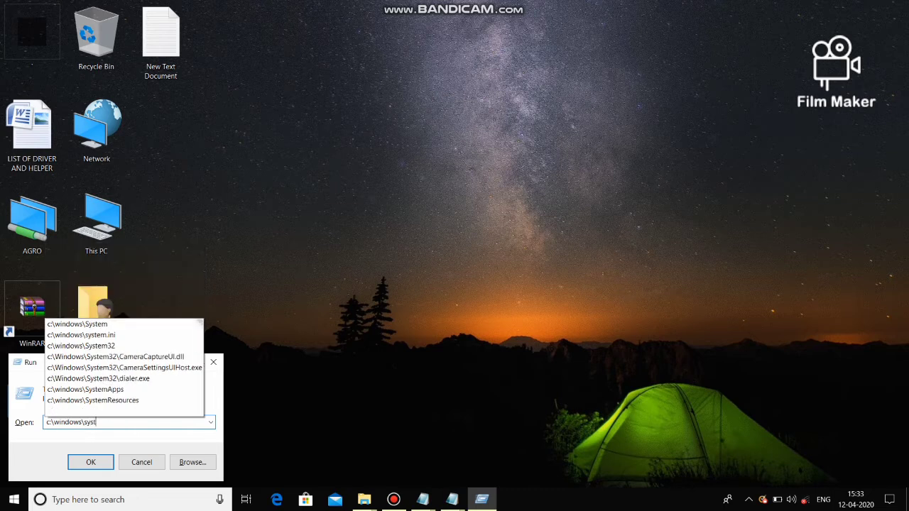
pyautogui.press('Down')
pyautogui.press('Down')
pyautogui.press('Down')
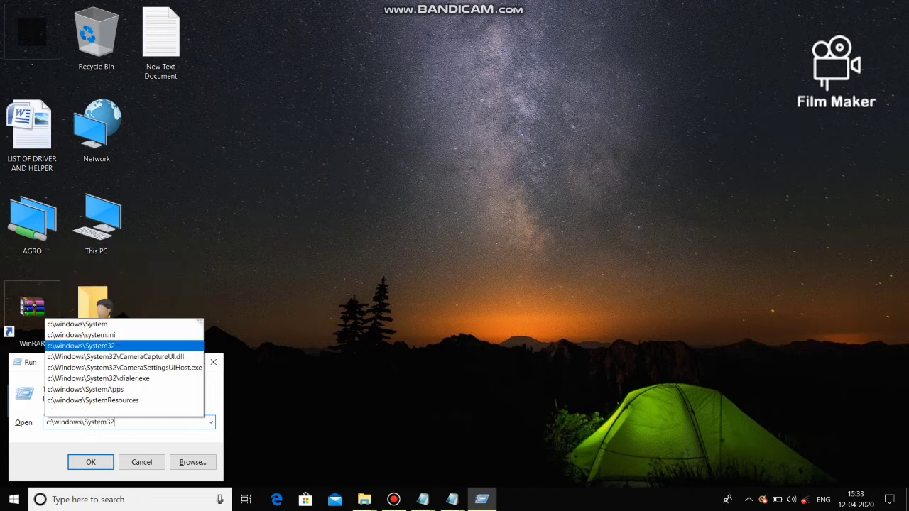
pyautogui.write('\\no')
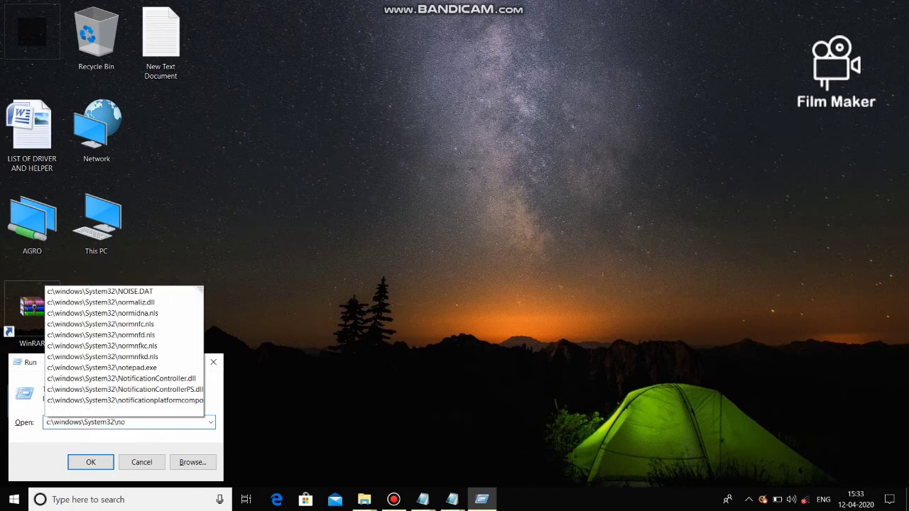
pyautogui.write('te')
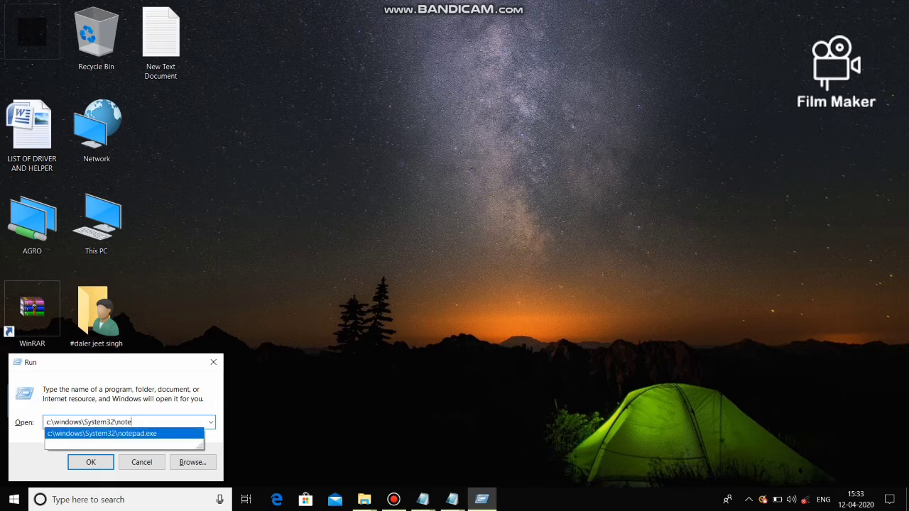
pyautogui.click(102, 433)
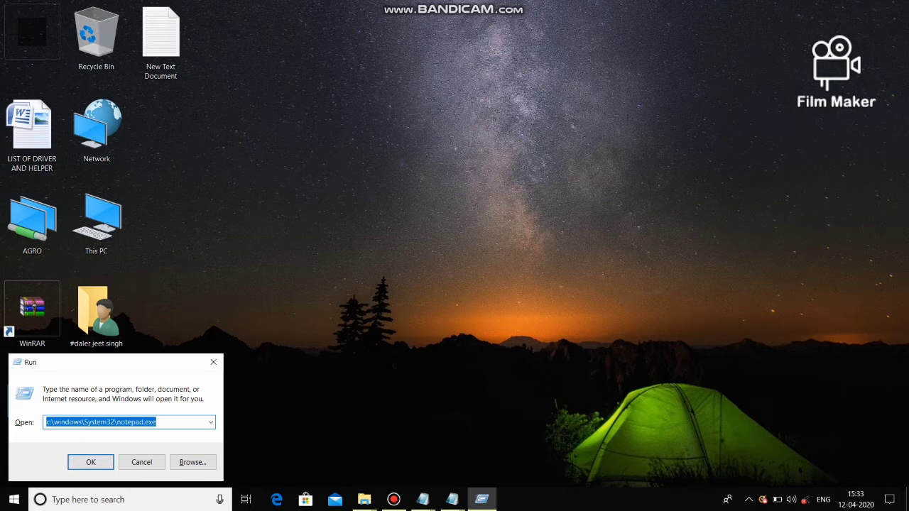
pyautogui.click(213, 362)
pyautogui.press('Return')
# Open the System32 folder inside the Windows folder on the Acer (C:) drive.
pyautogui.doubleClick(222, 195)
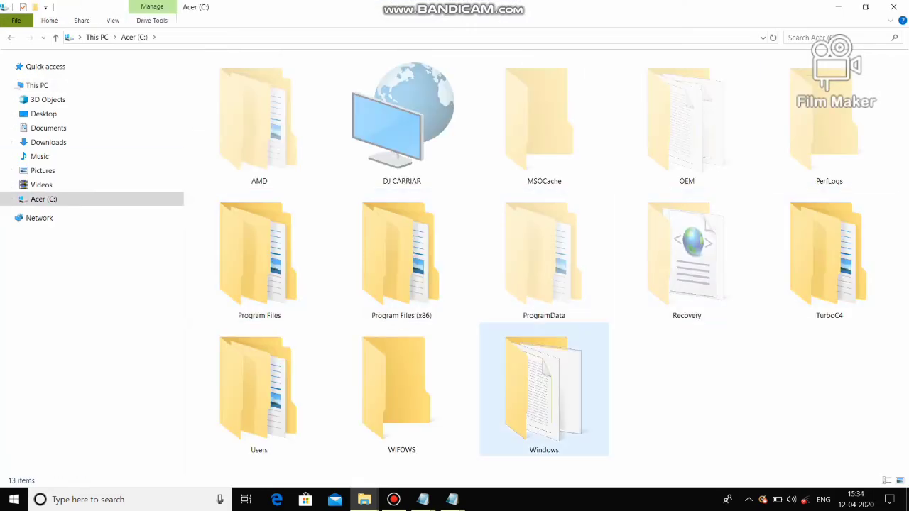
pyautogui.doubleClick(543, 390)
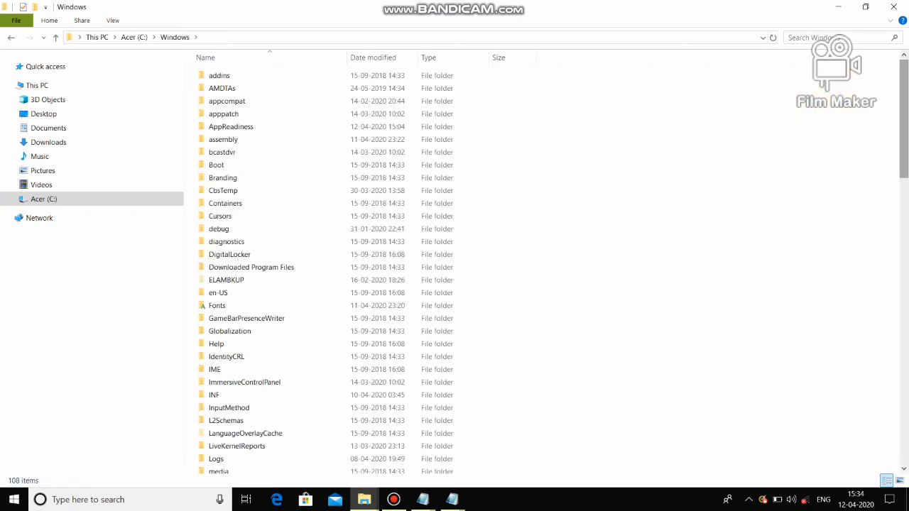
pyautogui.moveTo(904, 119); pyautogui.dragTo(904, 325)
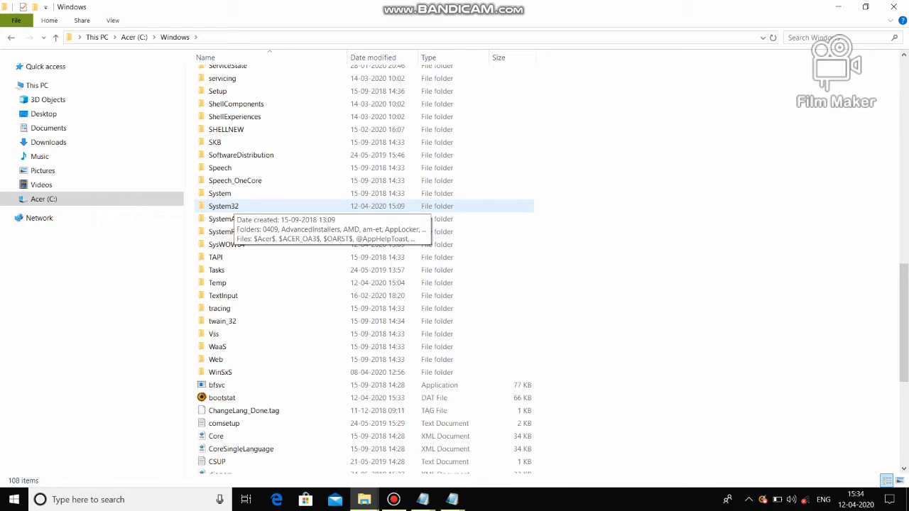
pyautogui.click(226, 206)
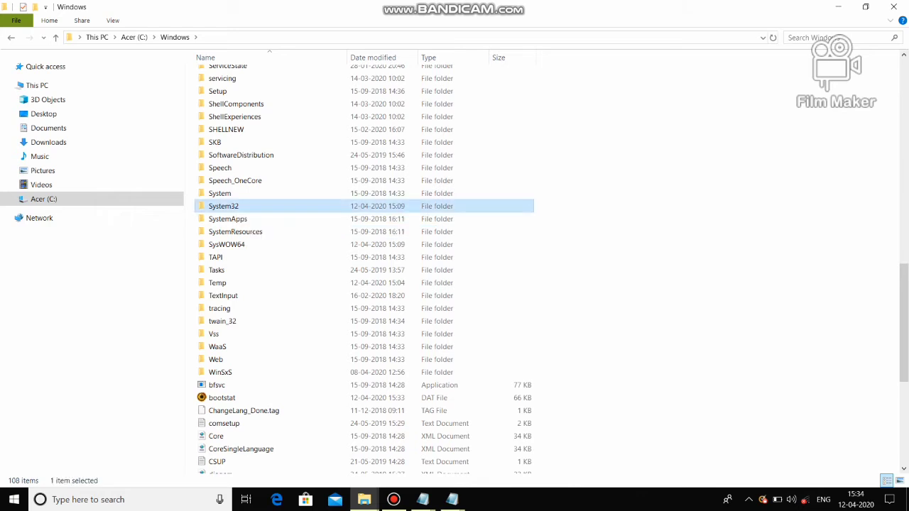
pyautogui.doubleClick(225, 206)
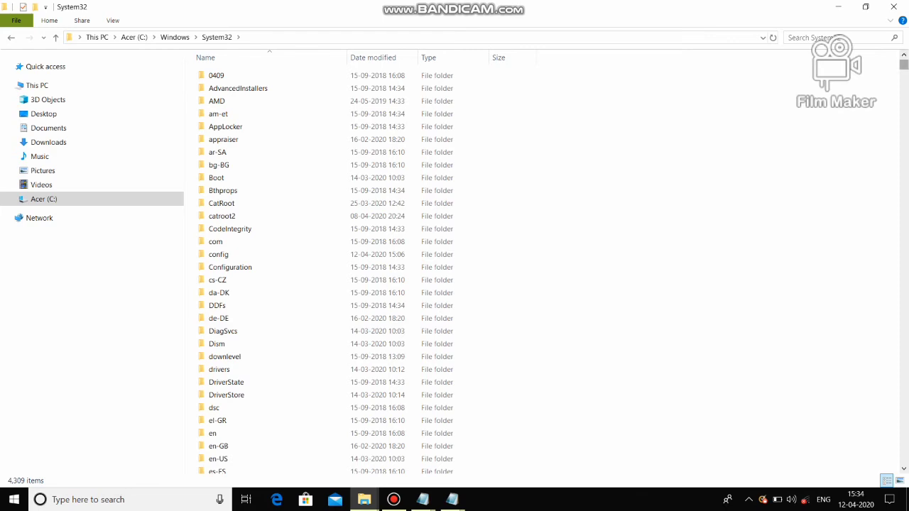
# Open the notepad application from the System32 folder, enter "=7" in the blank document, and minimise both the Notepad and File Explorer windows.
pyautogui.moveTo(904, 63); pyautogui.dragTo(904, 298)
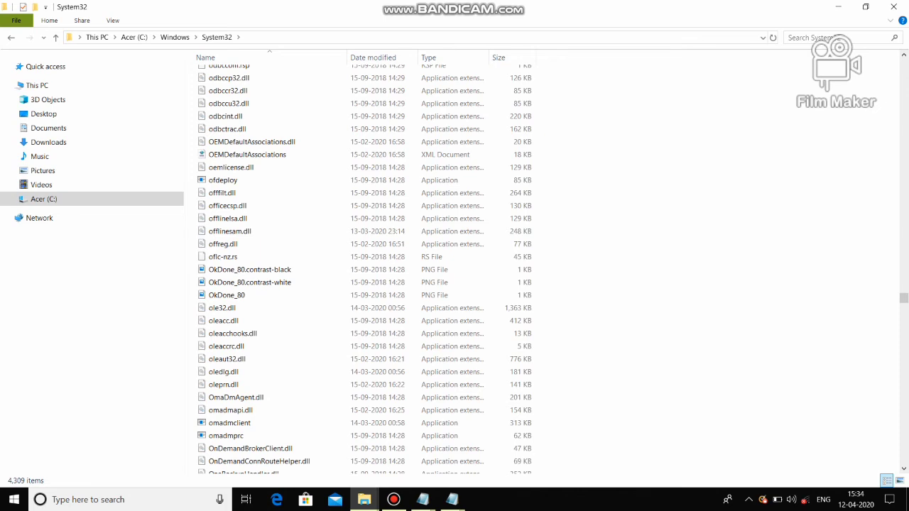
pyautogui.write('no')
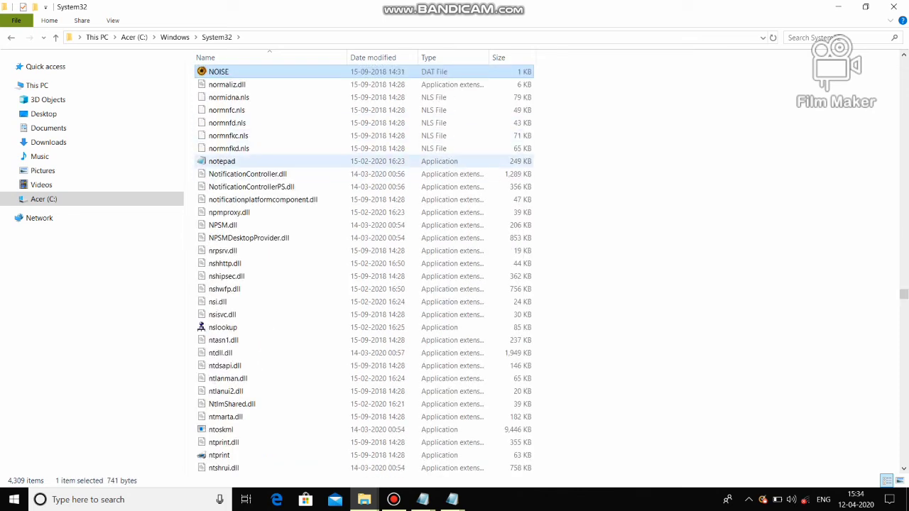
pyautogui.click(222, 162)
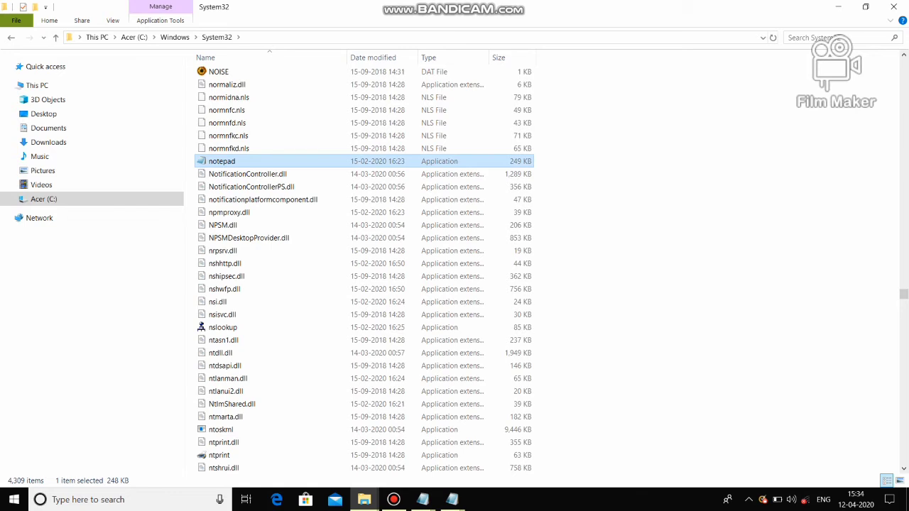
pyautogui.rightClick(299, 162)
pyautogui.click(327, 175)
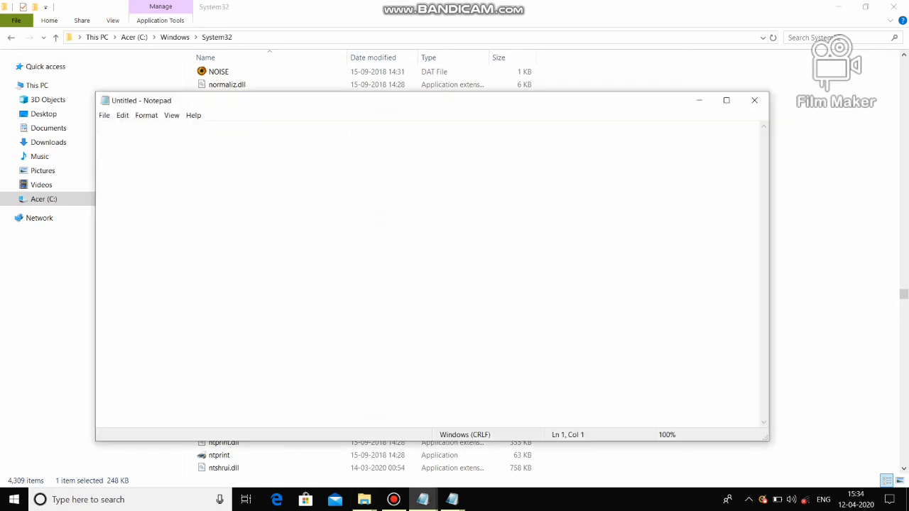
pyautogui.write('=7')
pyautogui.click(699, 100)
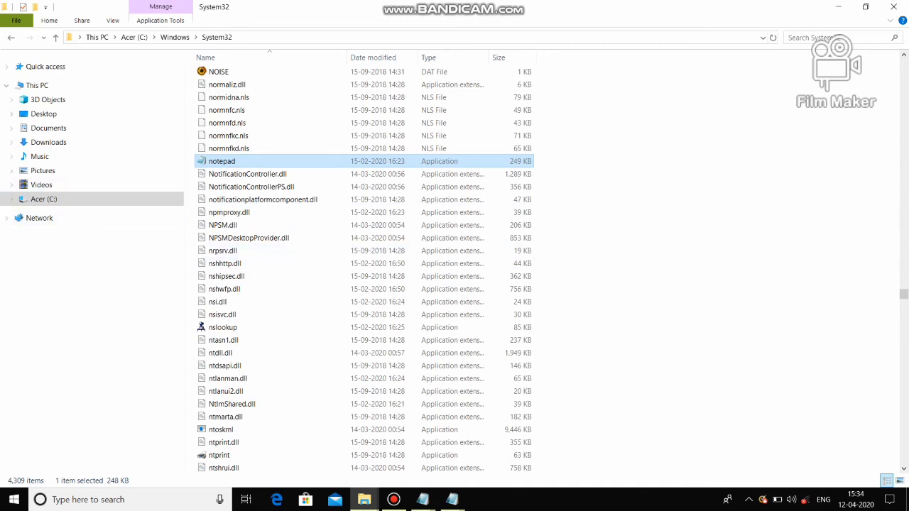
pyautogui.click(839, 7)
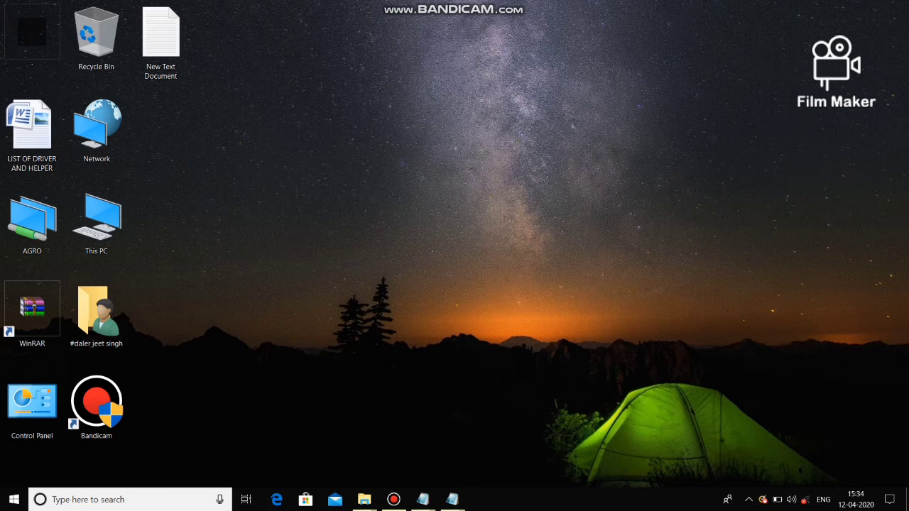
# Open Task Manager, maximise its window, and select the fifth Notepad entry to view its available actions.
pyautogui.hotkey('ctrl', 'shift', 'Escape')
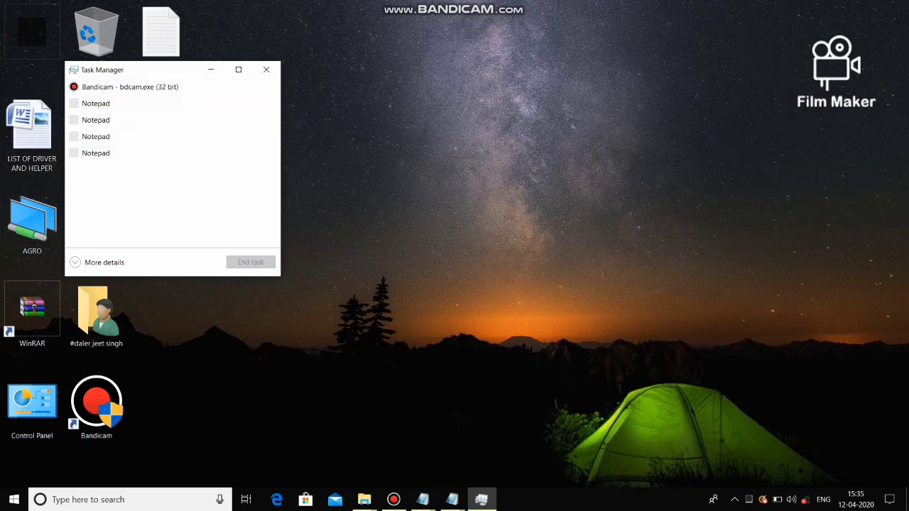
pyautogui.click(238, 70)
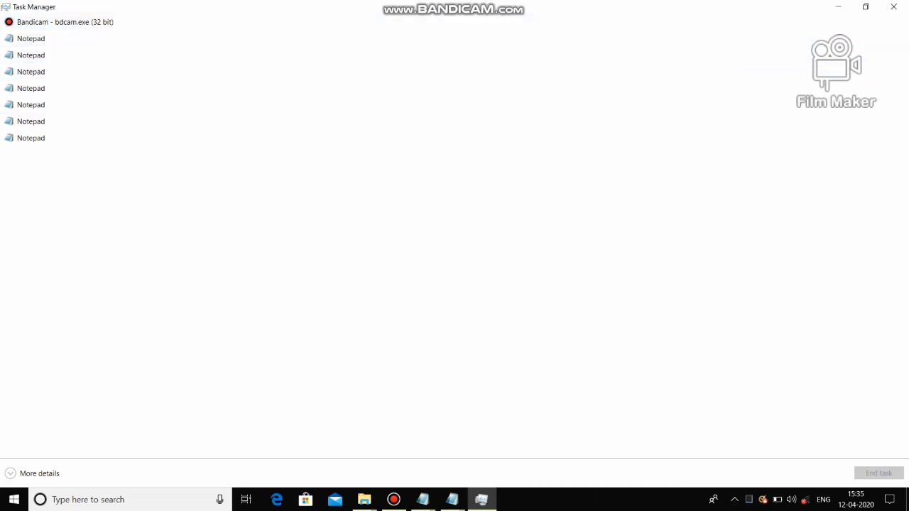
pyautogui.hotkey('alt', 'space')
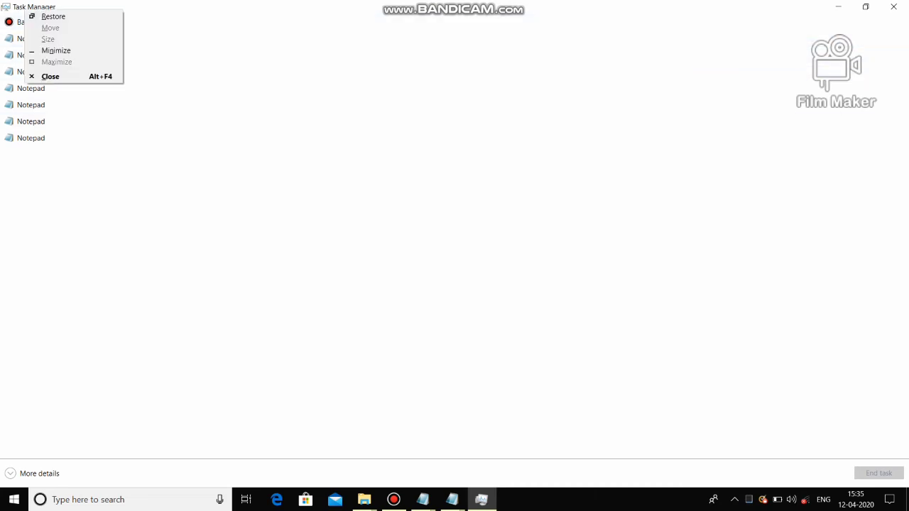
pyautogui.click(341, 105)
pyautogui.rightClick(341, 104)
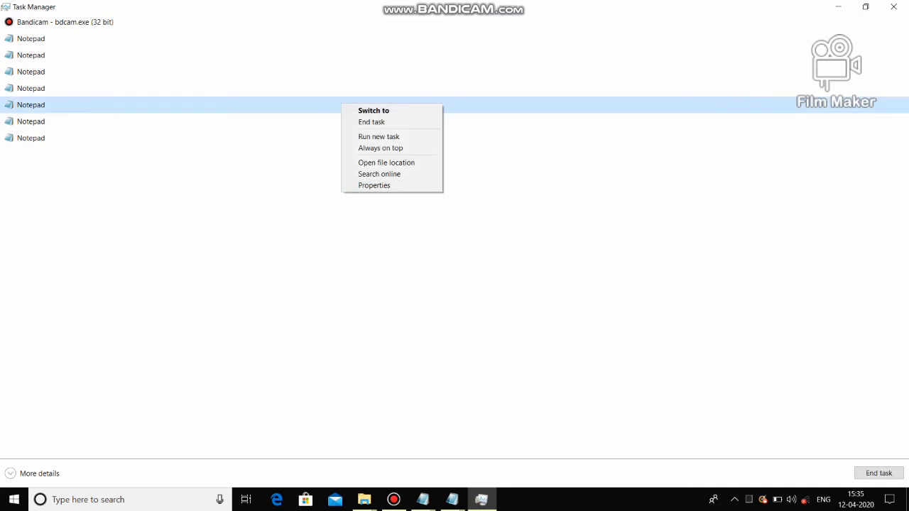
pyautogui.press('Escape')
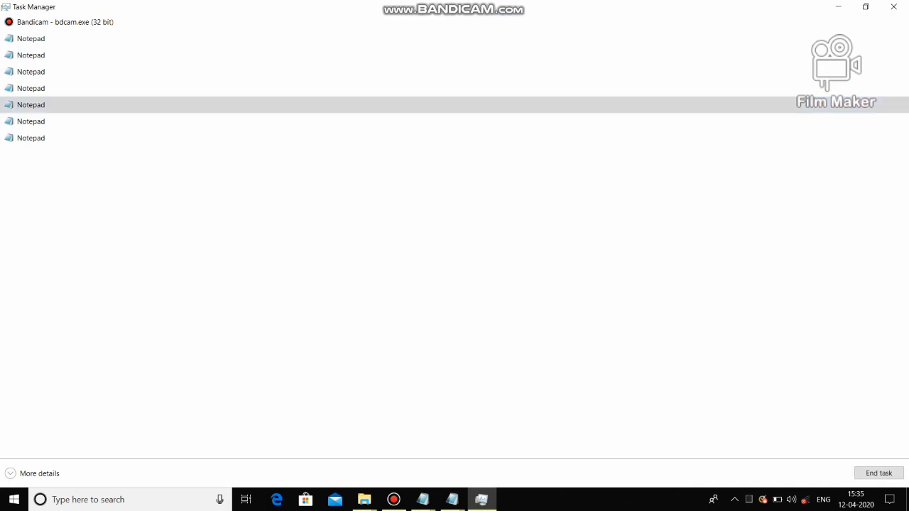
# Run a new task from Task Manager with the program name "notepad" to open a blank Notepad window.
pyautogui.rightClick(235, 108)
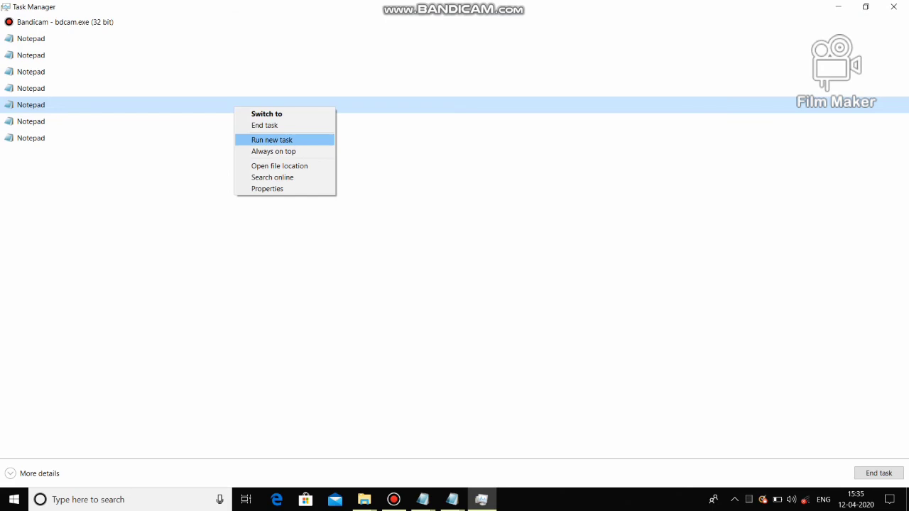
pyautogui.press('Return')
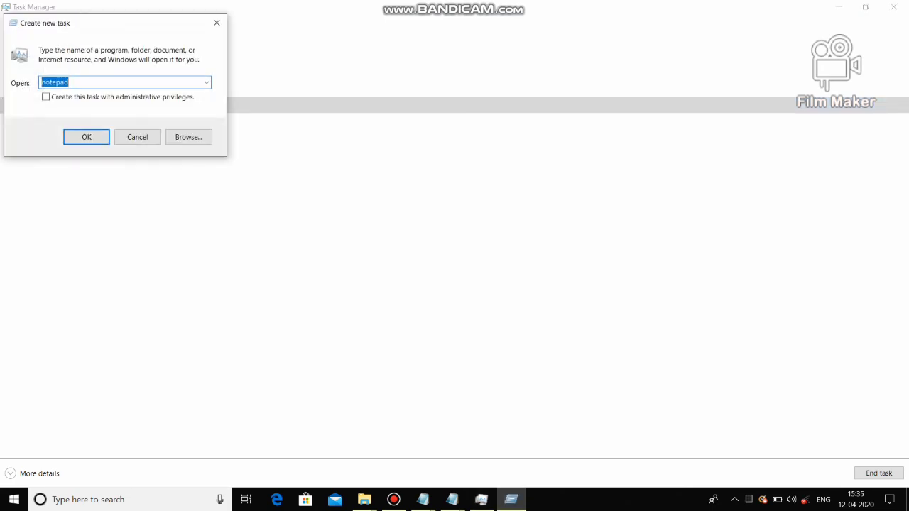
pyautogui.press('BackSpace')
pyautogui.write('n')
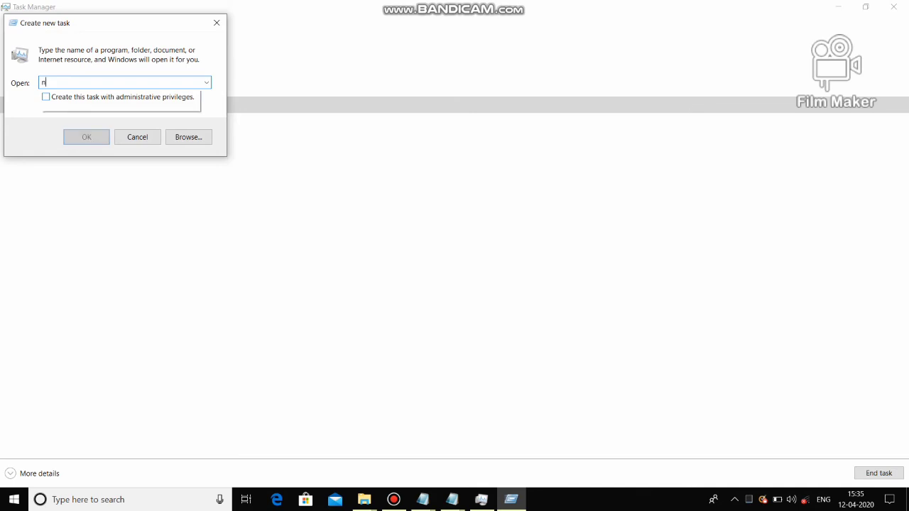
pyautogui.write('otepad')
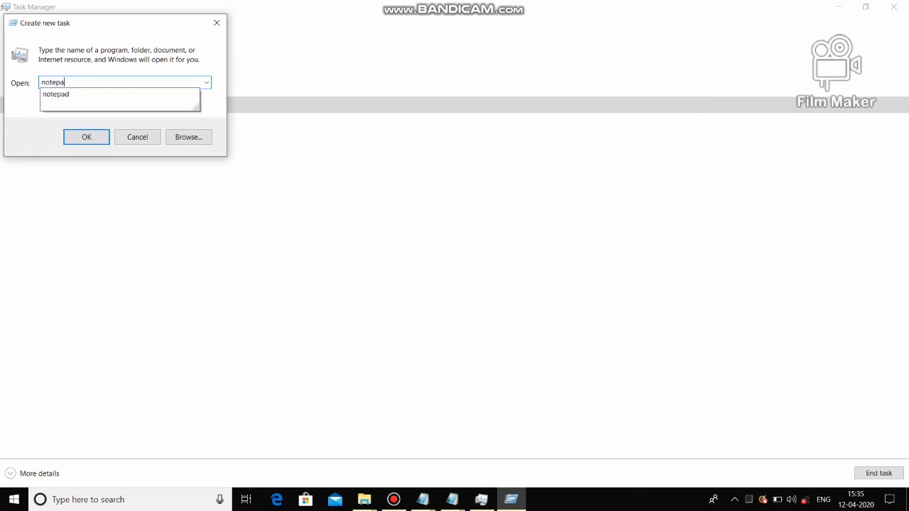
pyautogui.press('Escape')
pyautogui.press('Return')
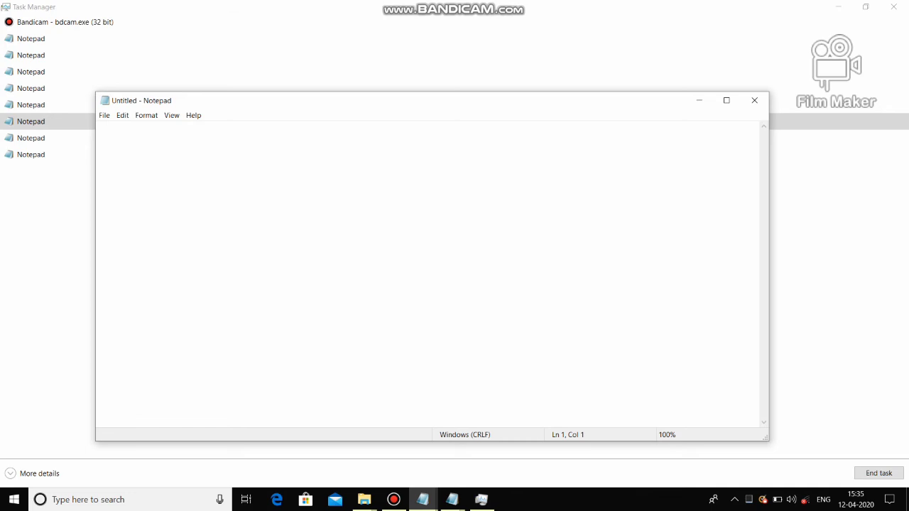
# Enter "=8" in the blank Notepad document, and minimise both the Notepad and Task Manager windows.
pyautogui.write('=8')
pyautogui.click(699, 101)
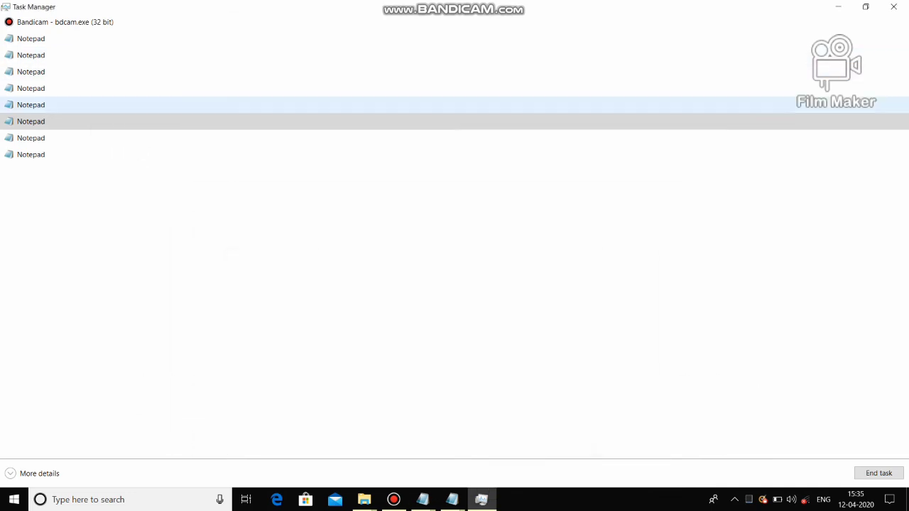
pyautogui.click(839, 6)
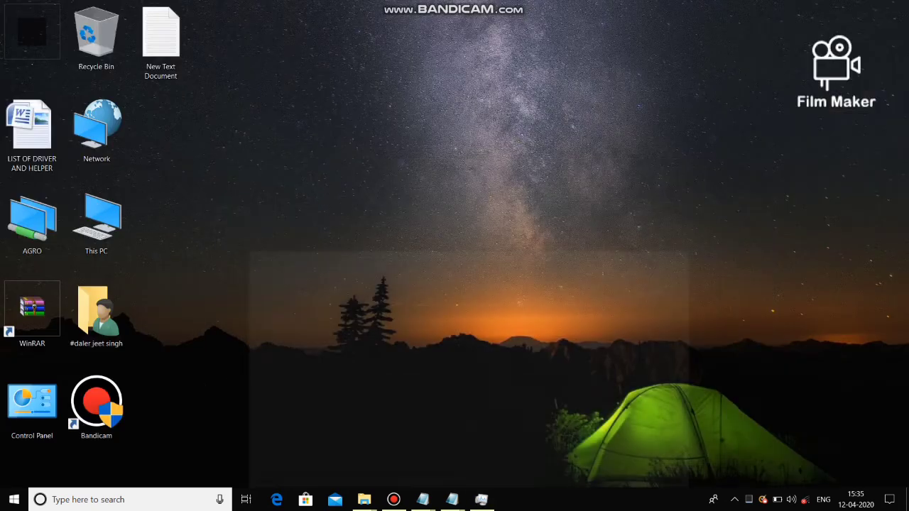
# Refresh the desktop three times.
pyautogui.rightClick(553, 244)
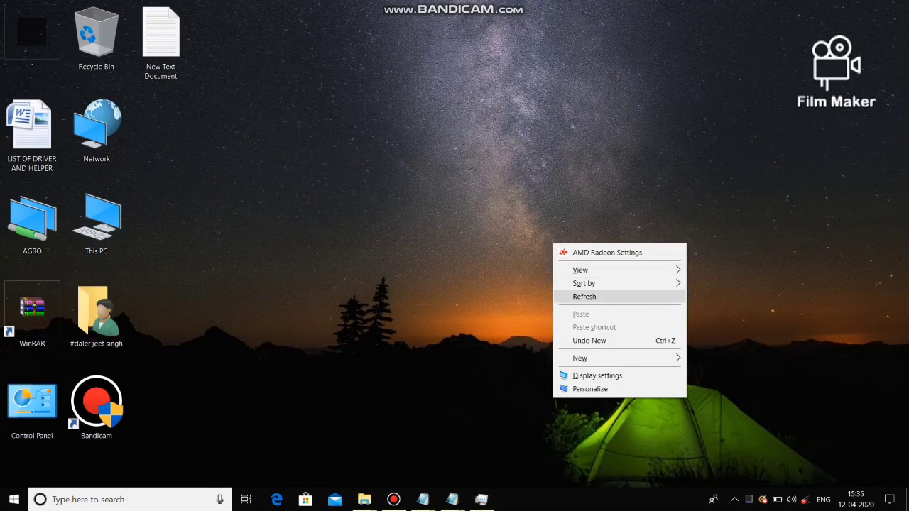
pyautogui.click(584, 296)
pyautogui.rightClick(618, 292)
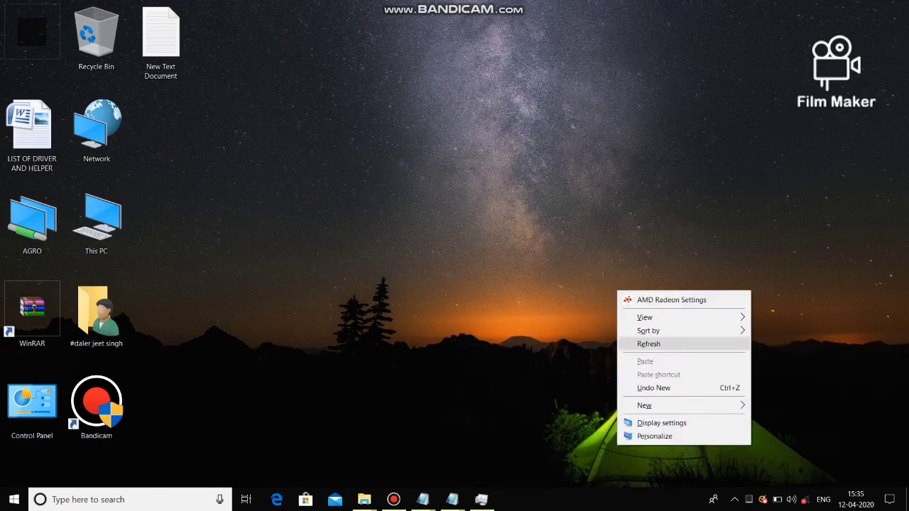
pyautogui.click(649, 343)
pyautogui.rightClick(407, 205)
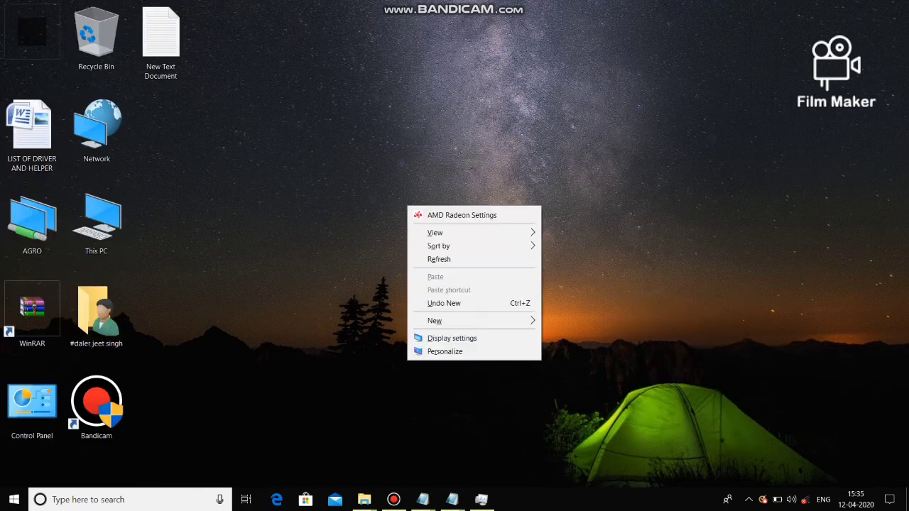
pyautogui.click(439, 260)
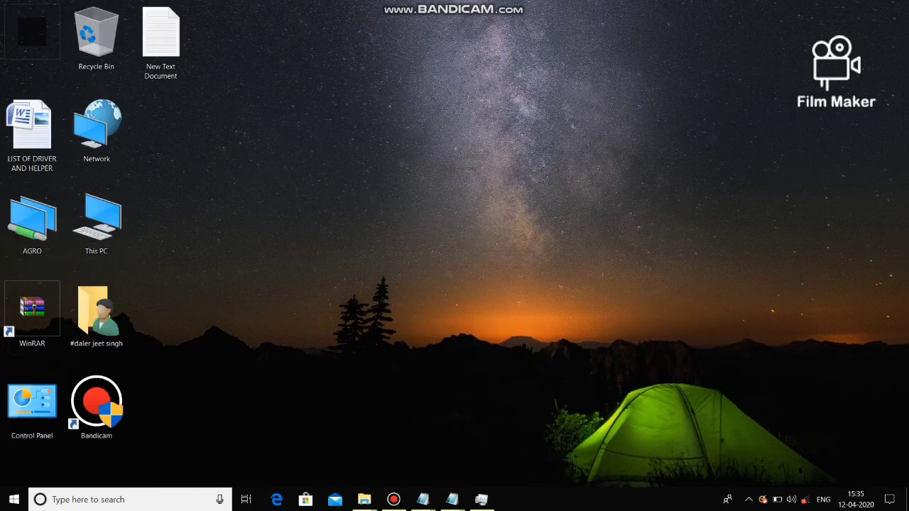
# Search Windows for "cmd" and open the Command Prompt app.
pyautogui.press('super')
pyautogui.write('c')
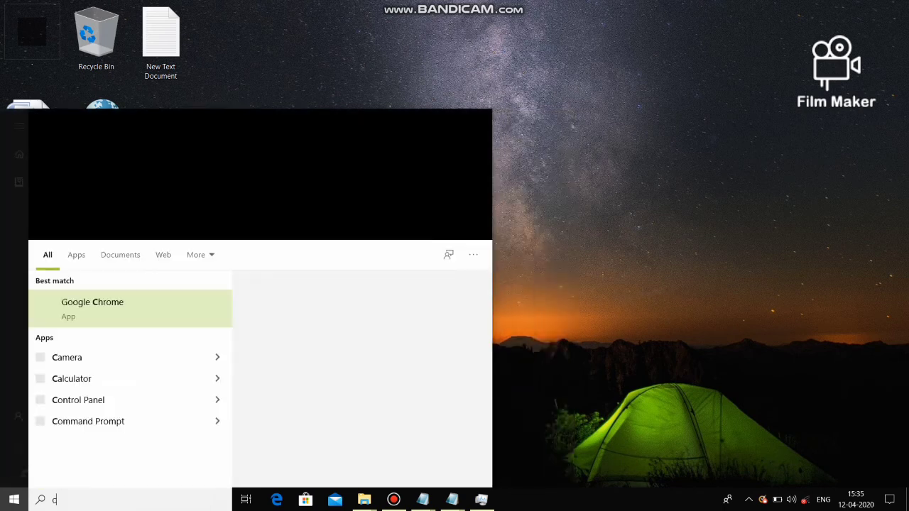
pyautogui.write('md')
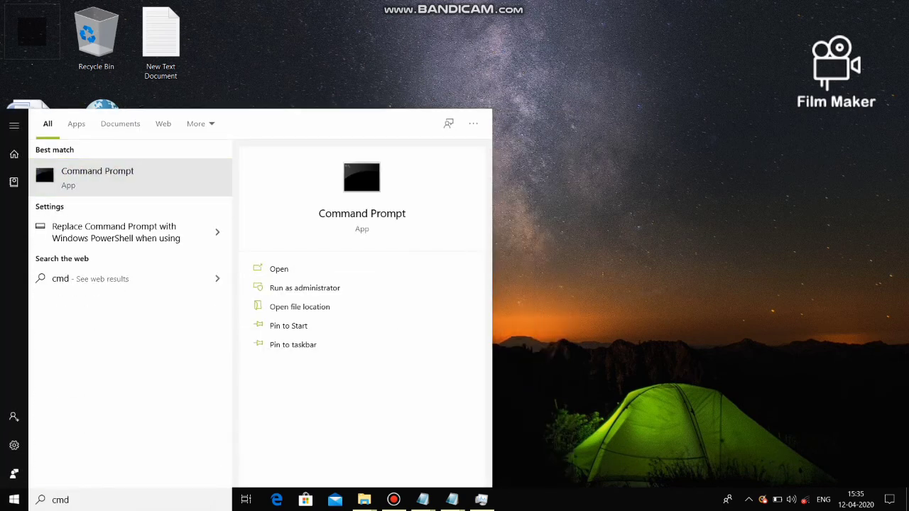
pyautogui.press('Return')
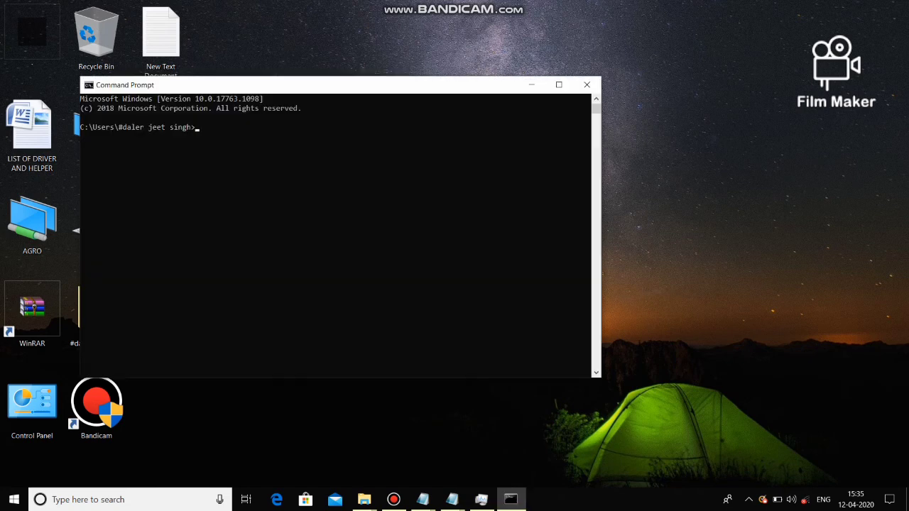
# Run the command "start notepad" in Command Prompt to open a new Notepad window.
pyautogui.press('Return')
pyautogui.write('start')
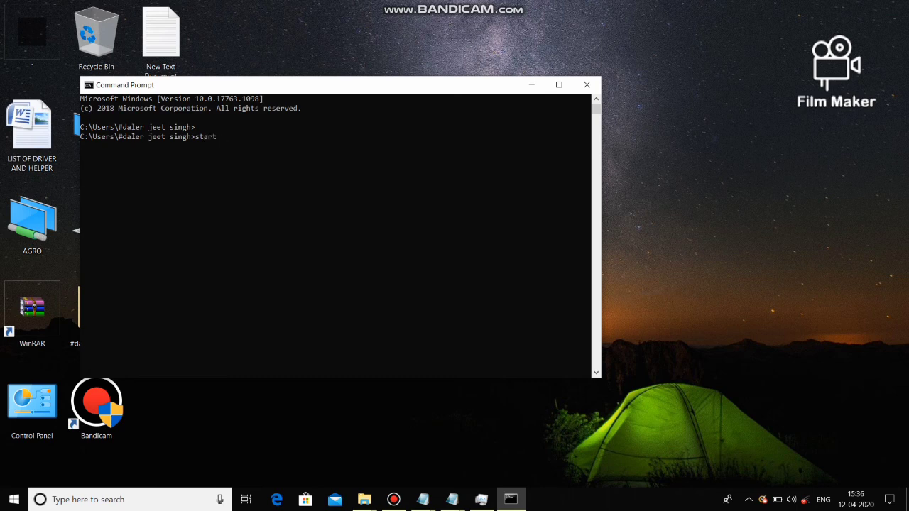
pyautogui.write('notepad')
pyautogui.press('Return')
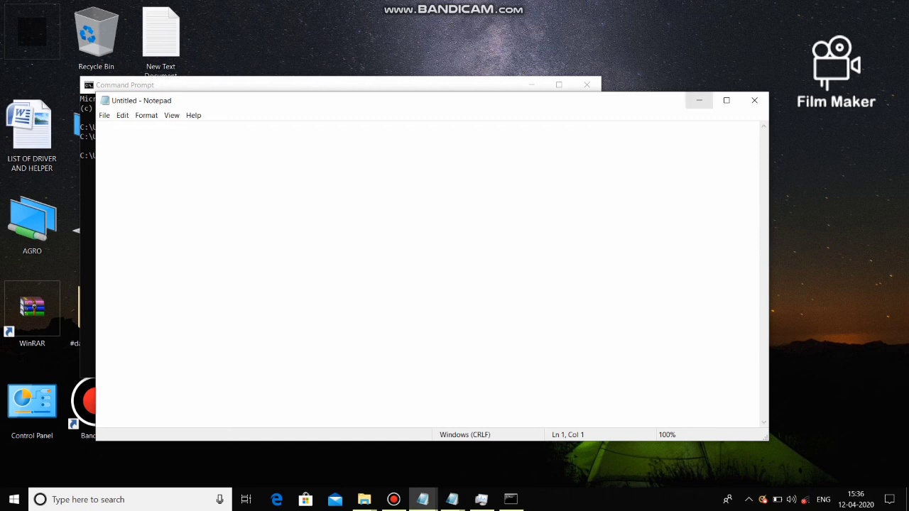
# Minimise the new blank Notepad window and the Command Prompt window to return to the desktop.
pyautogui.click(699, 100)
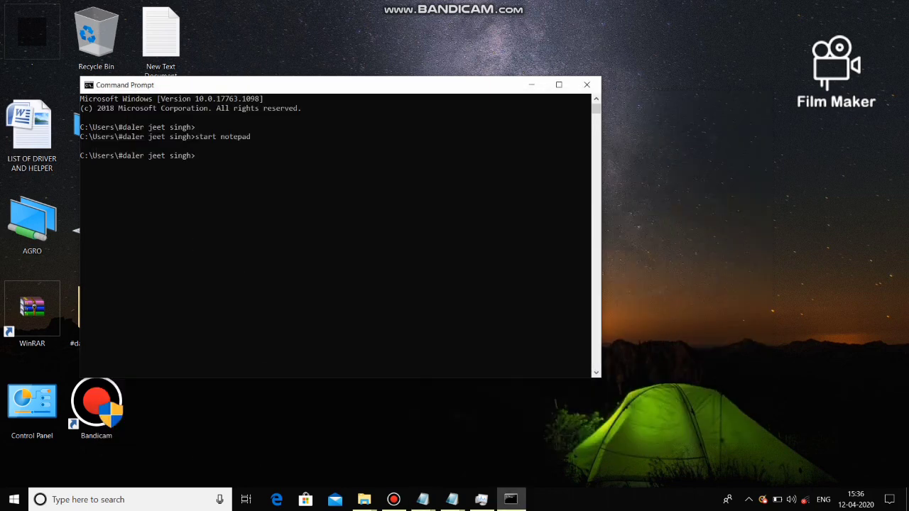
pyautogui.moveTo(452, 500)
pyautogui.moveTo(423, 499)
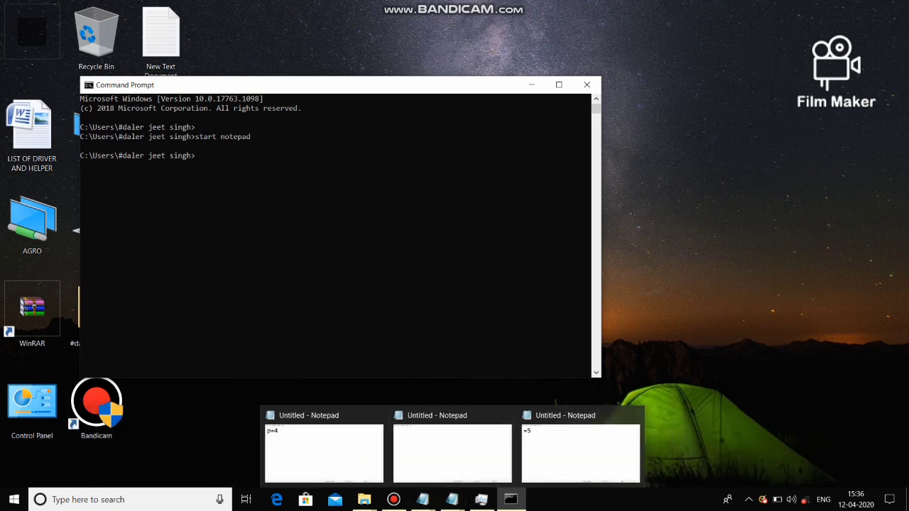
pyautogui.click(532, 84)
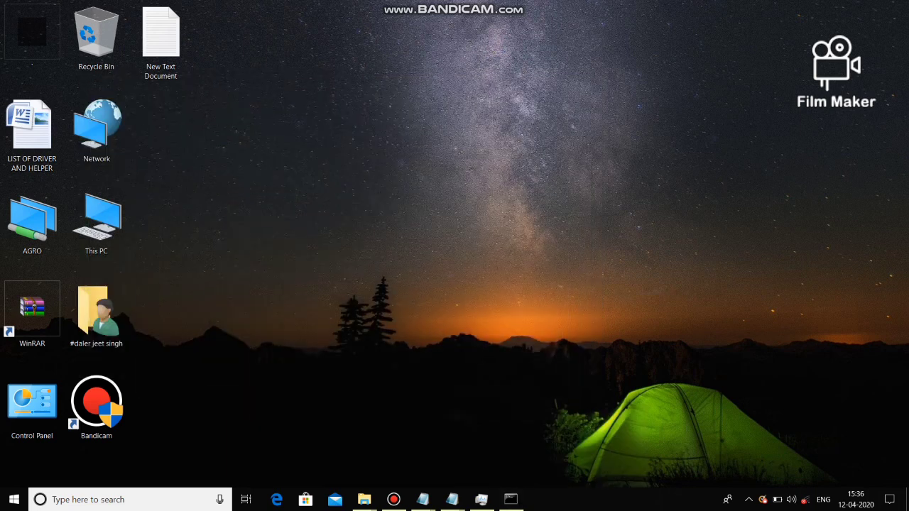